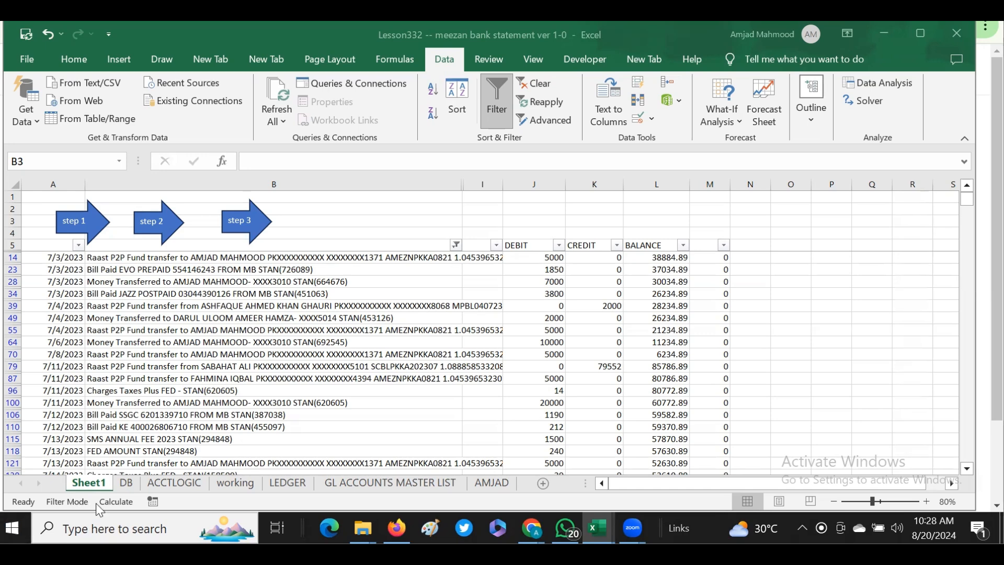
# - Open the LEDGER sheet and reduce the workbook window's width and height
pyautogui.click(270, 484)
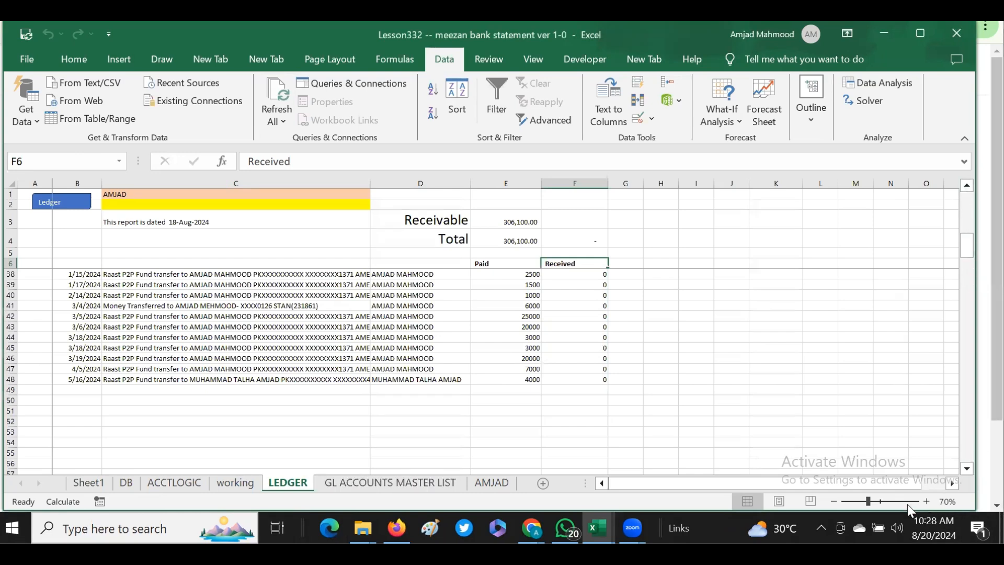
pyautogui.click(966, 472)
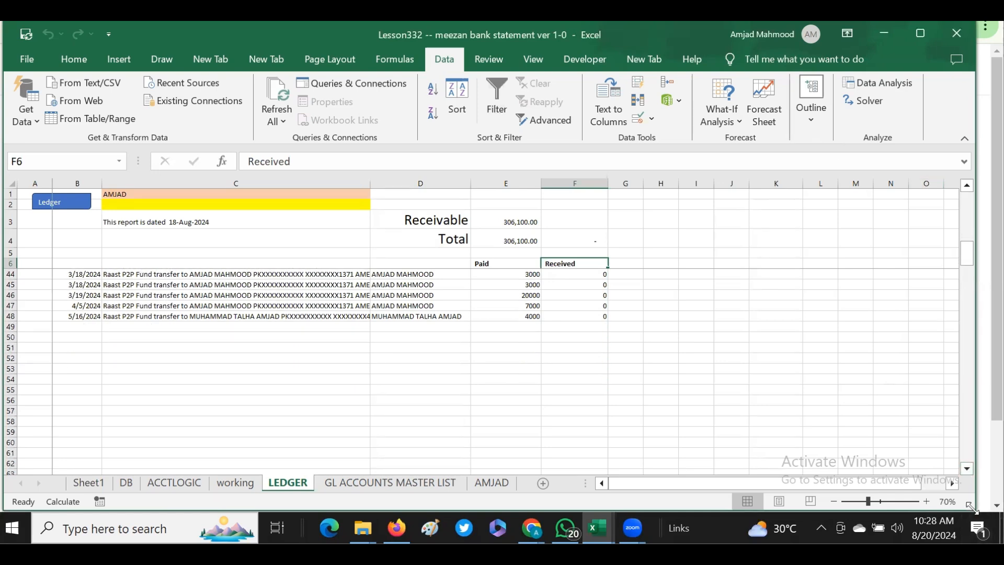
pyautogui.moveTo(971, 506); pyautogui.dragTo(943, 464)
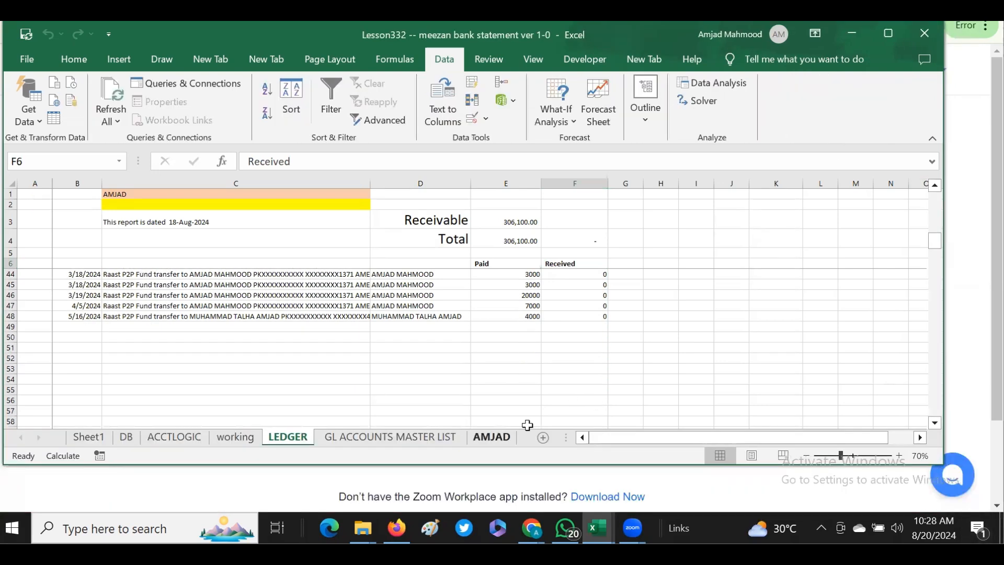
# - Examine the paid total formula and the column D account names down the last worksheet of the workbook
pyautogui.click(491, 437)
pyautogui.click(138, 265)
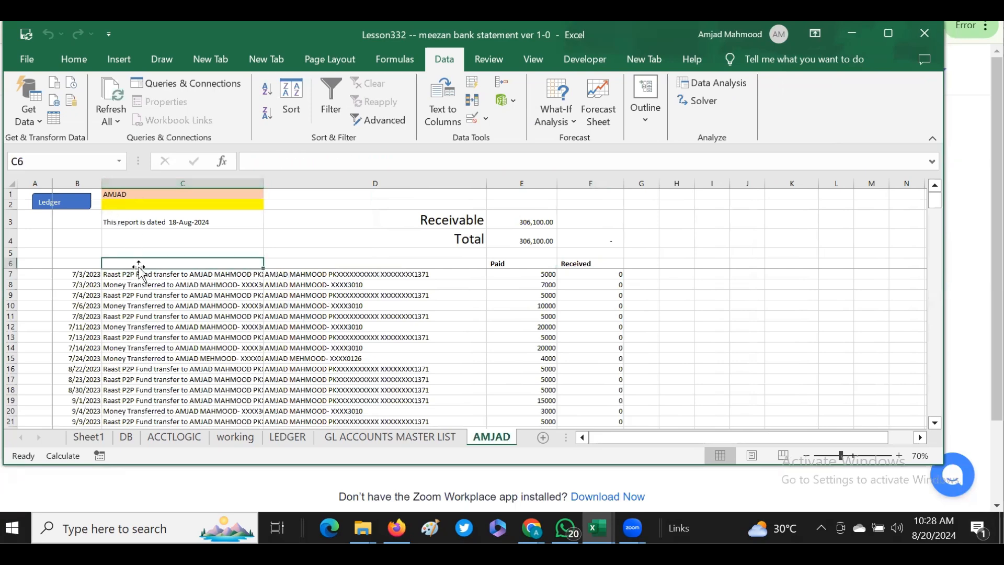
pyautogui.moveTo(347, 273); pyautogui.dragTo(346, 359)
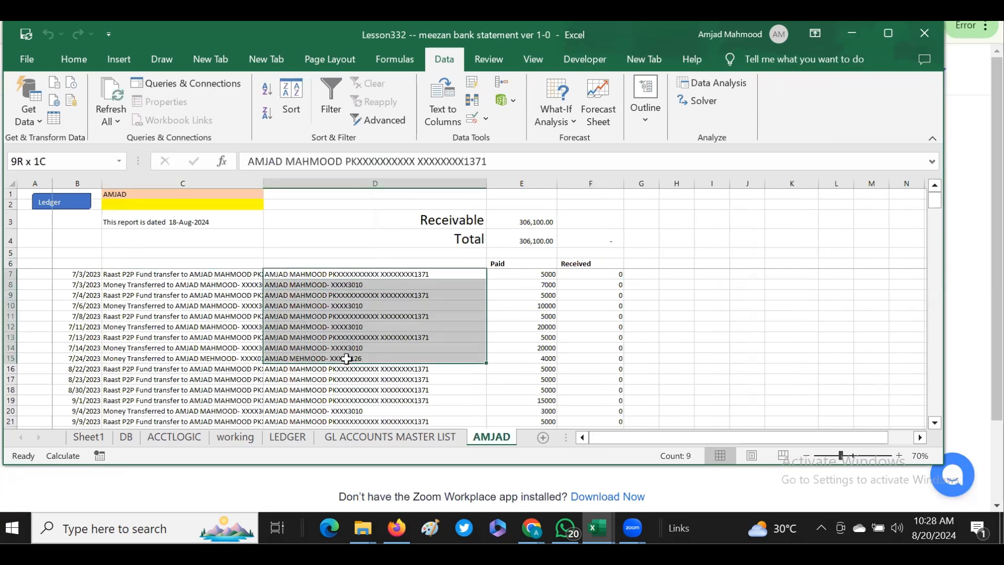
pyautogui.click(542, 235)
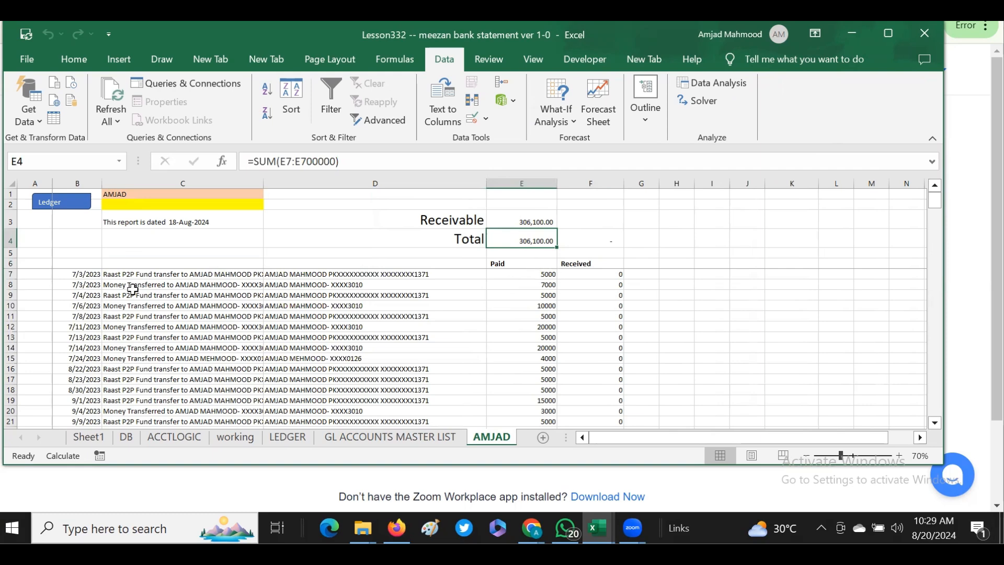
pyautogui.moveTo(119, 263); pyautogui.dragTo(113, 286)
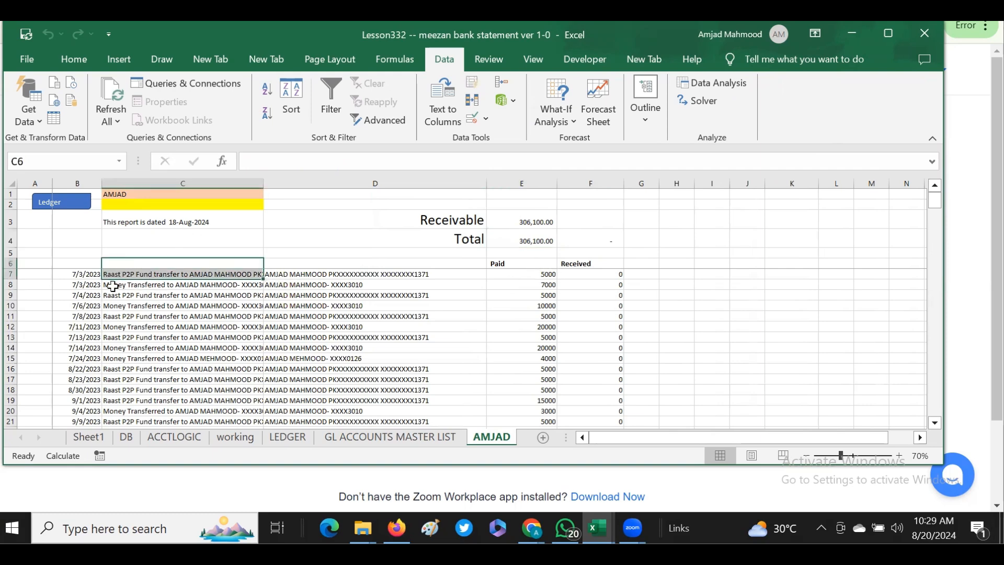
pyautogui.click(114, 273)
pyautogui.moveTo(287, 272); pyautogui.dragTo(286, 407)
pyautogui.click(935, 422)
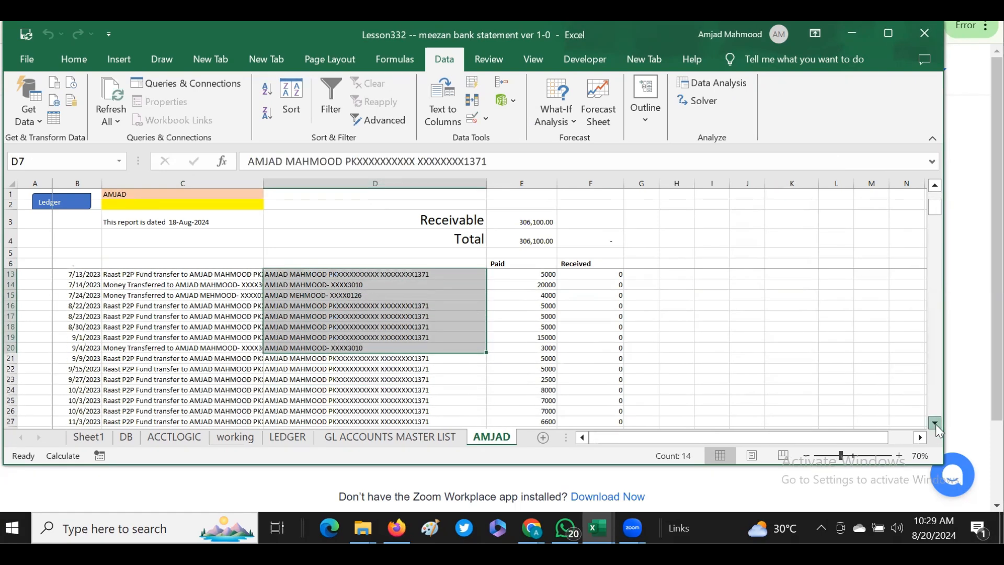
pyautogui.click(935, 423)
pyautogui.moveTo(332, 341); pyautogui.dragTo(328, 400)
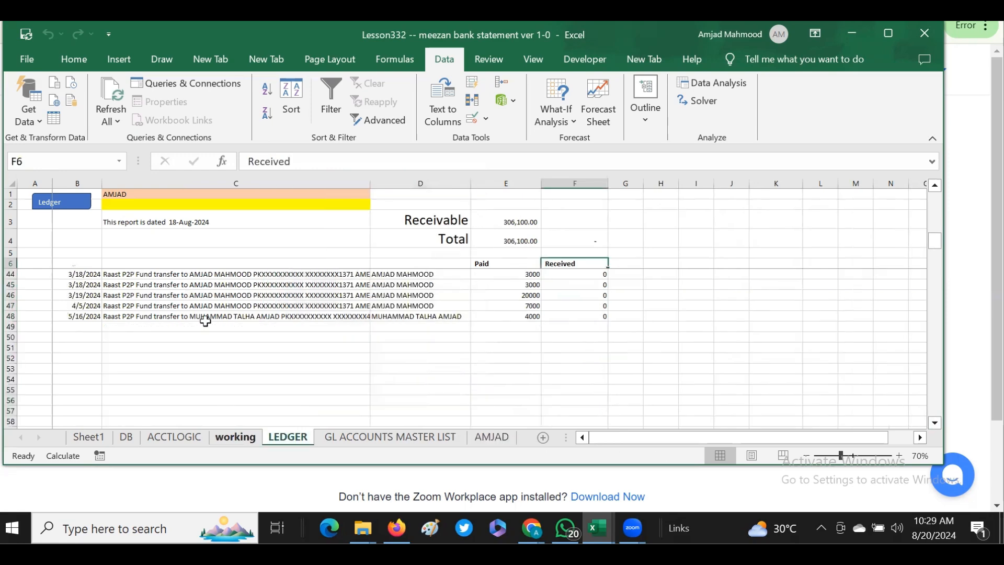
# - Examine the LEDGER sheet's transactions, column D account names, search name in C1 and Total formula in E4
pyautogui.click(200, 254)
pyautogui.press('Down')
pyautogui.press('Down')
pyautogui.press('Down')
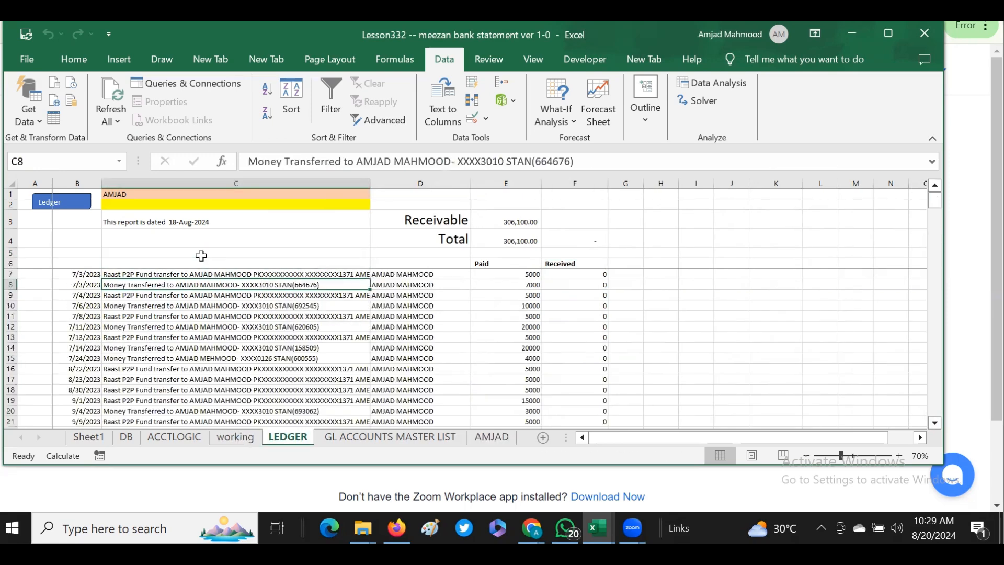
pyautogui.moveTo(398, 274); pyautogui.dragTo(405, 391)
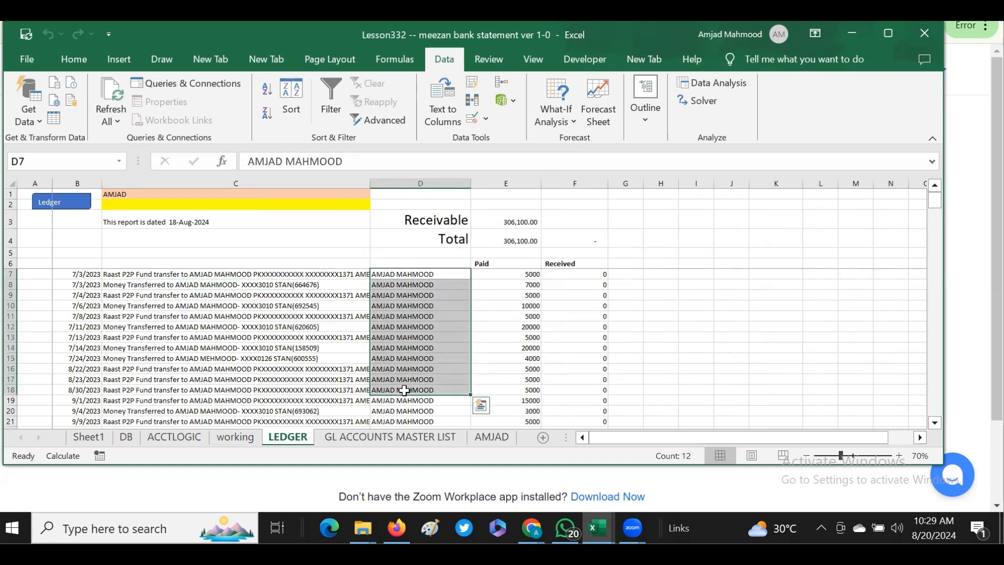
pyautogui.click(140, 195)
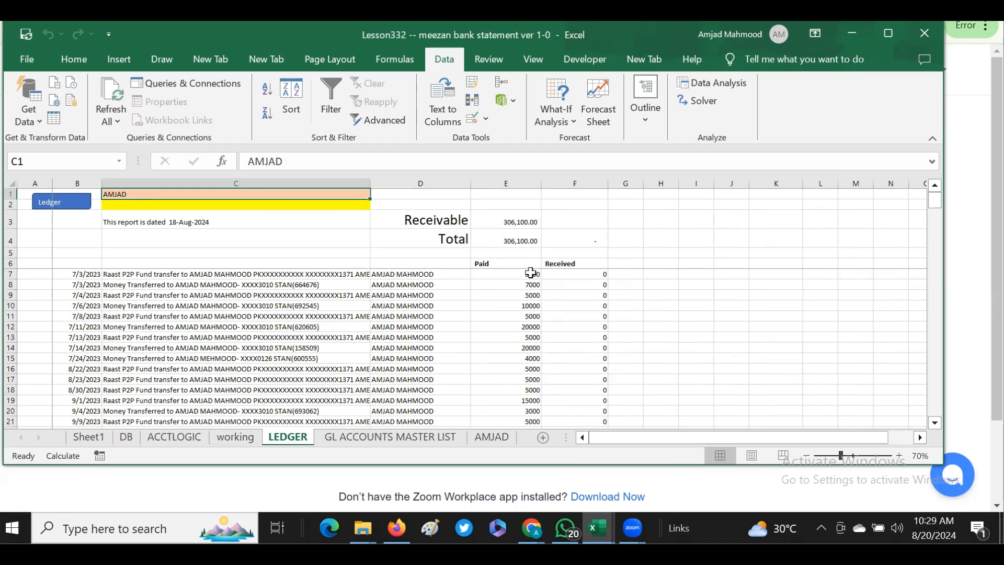
pyautogui.click(521, 239)
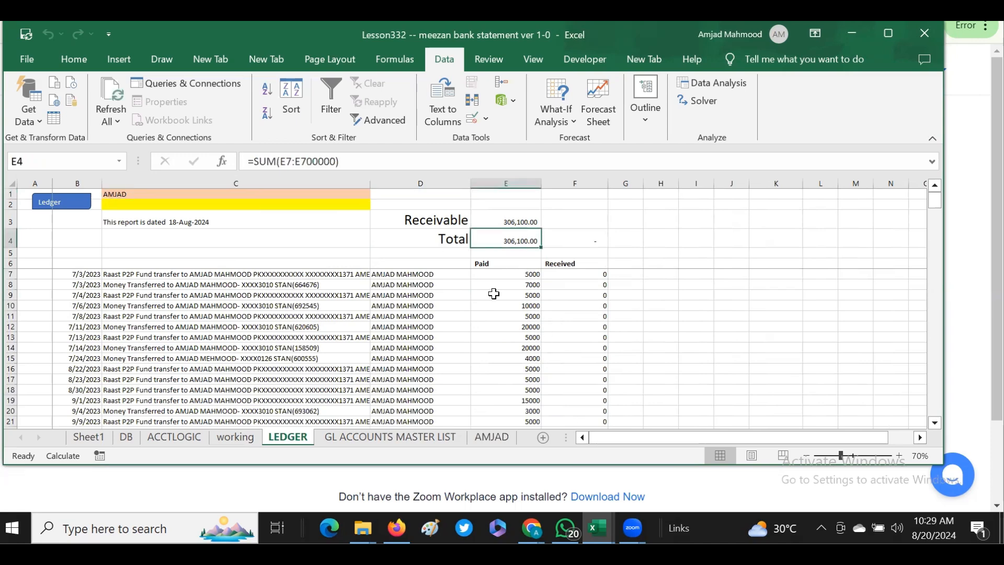
pyautogui.moveTo(399, 274); pyautogui.dragTo(376, 414)
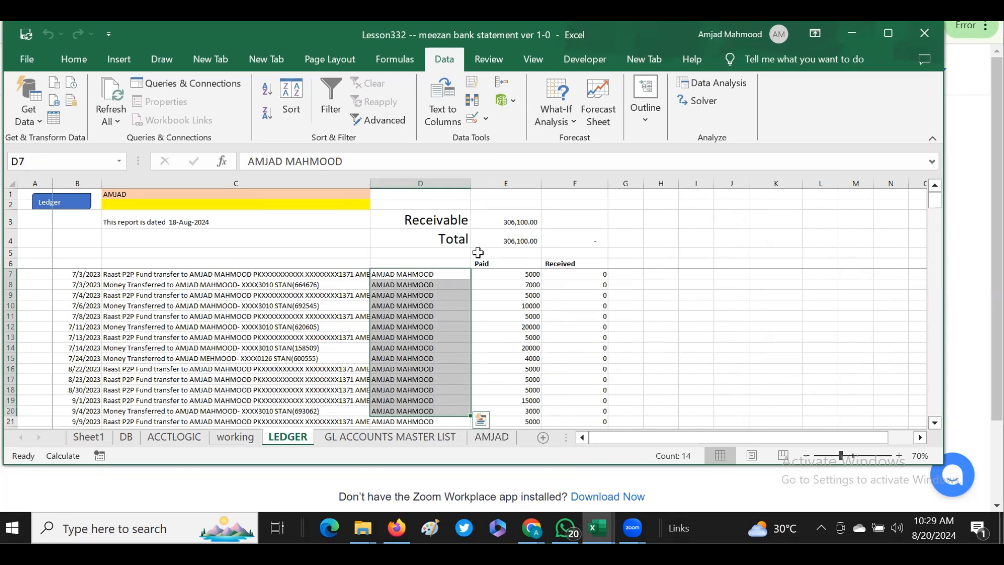
pyautogui.click(421, 337)
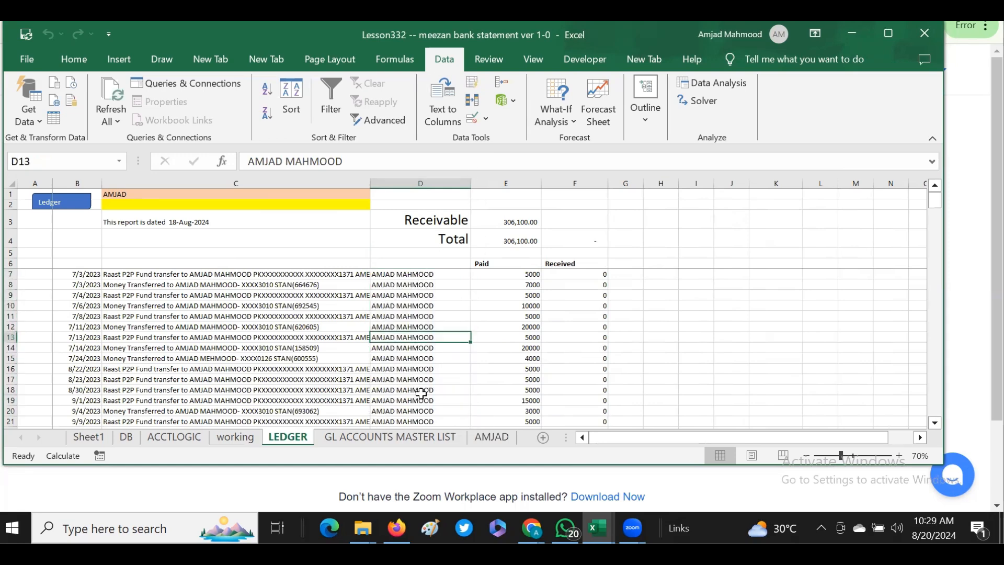
# - Review the account name variations in column D of the last worksheet, from the final entries back to row 7
pyautogui.click(495, 435)
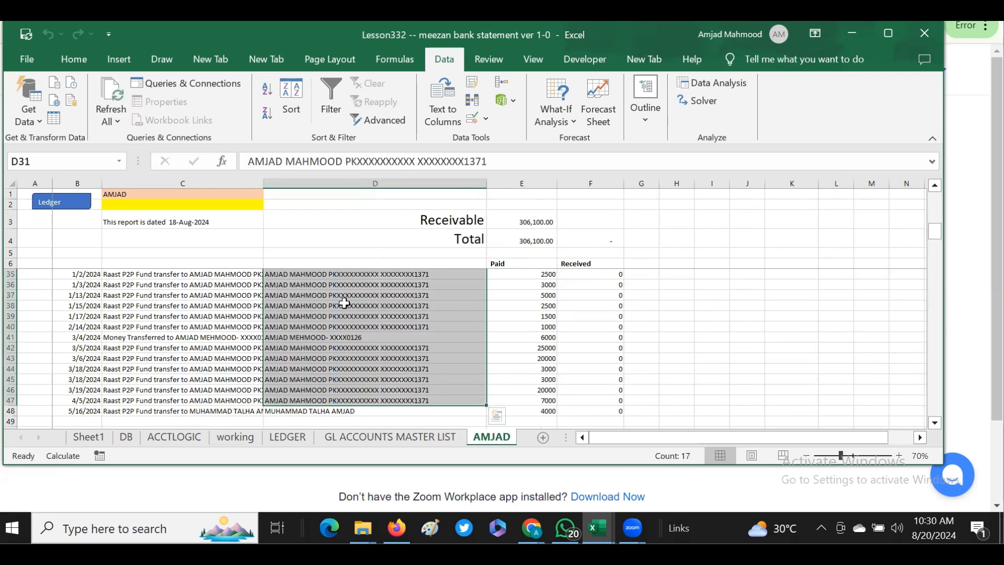
pyautogui.click(389, 348)
pyautogui.click(390, 369)
pyautogui.click(398, 317)
pyautogui.click(309, 294)
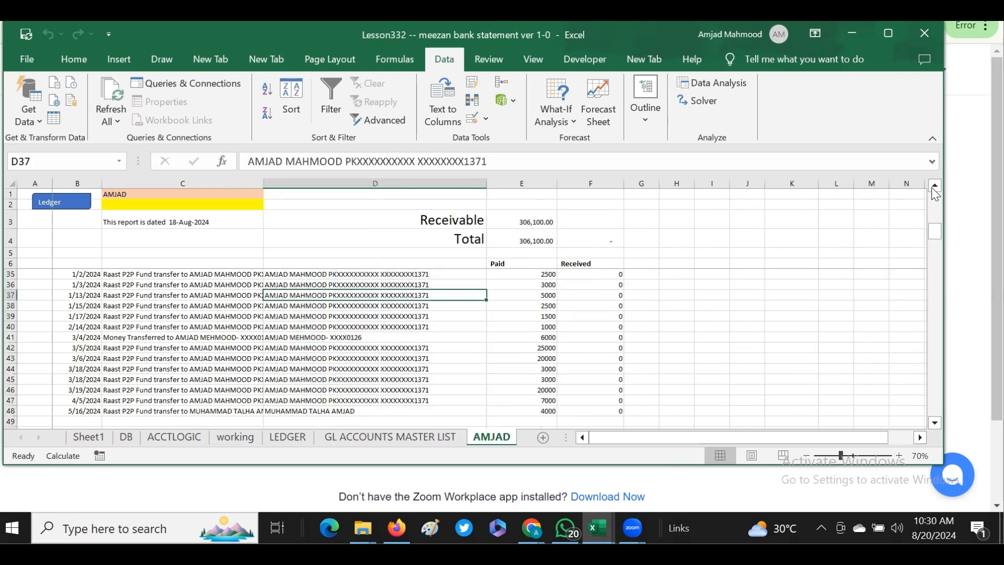
pyautogui.scroll(6, 939, 212)
pyautogui.scroll(3, 939, 211)
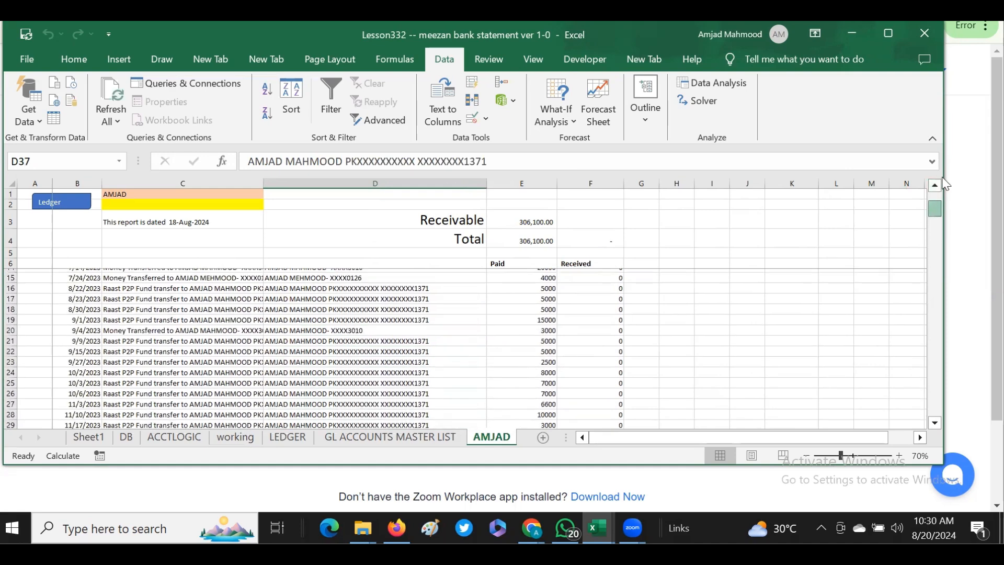
pyautogui.click(380, 276)
pyautogui.moveTo(380, 277); pyautogui.dragTo(380, 368)
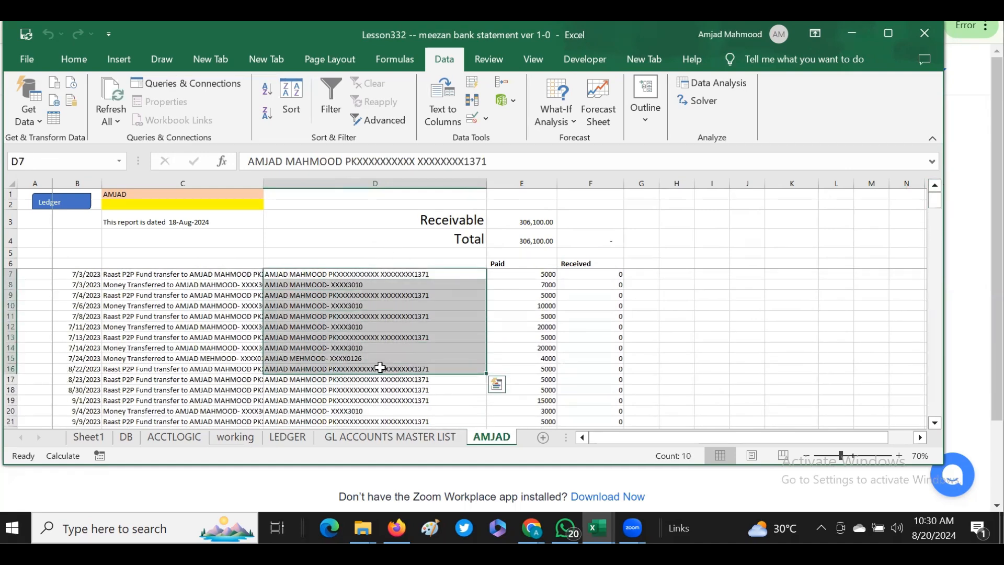
# - Compare the column D account names on the LEDGER sheet with those on the last worksheet
pyautogui.click(285, 438)
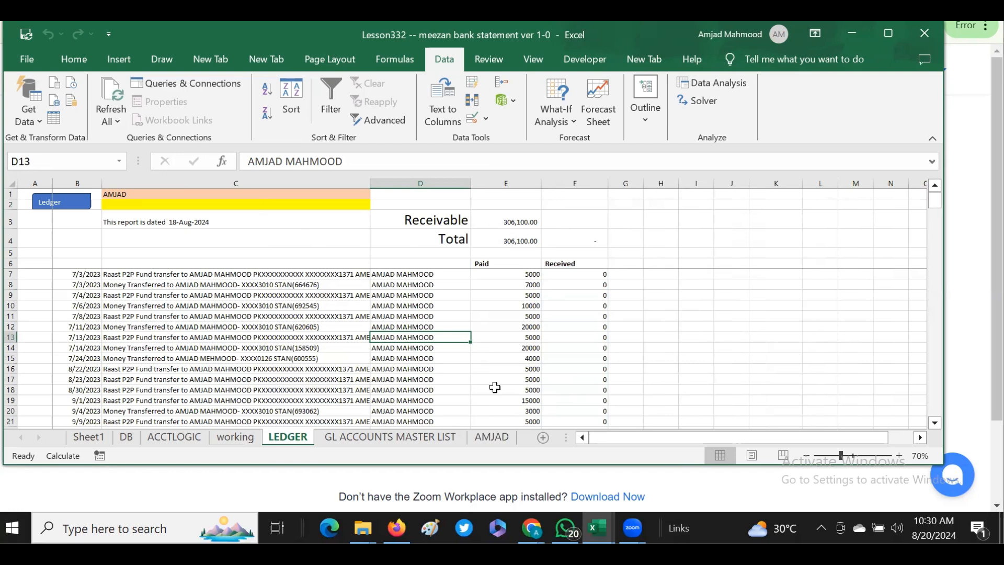
pyautogui.click(491, 437)
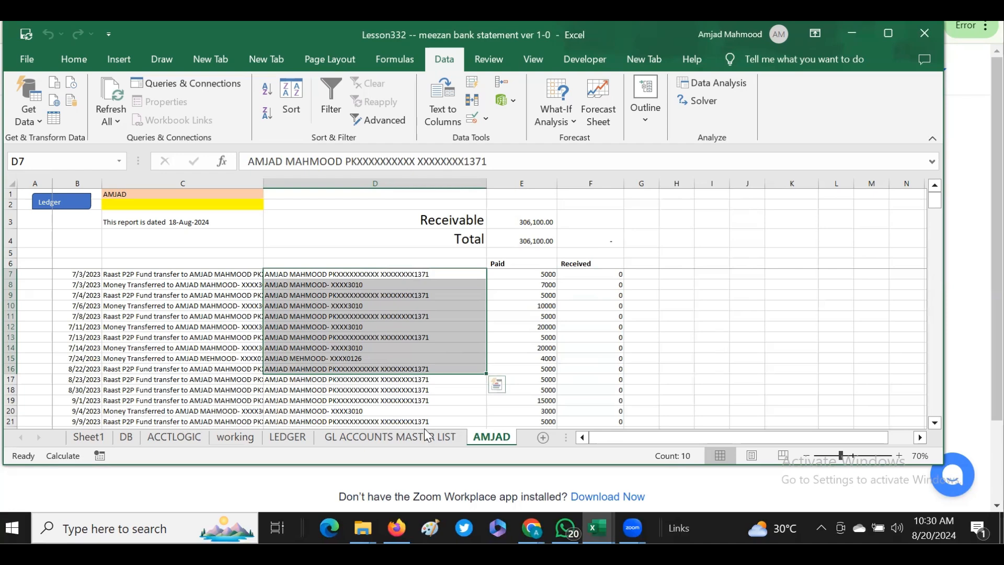
pyautogui.click(322, 272)
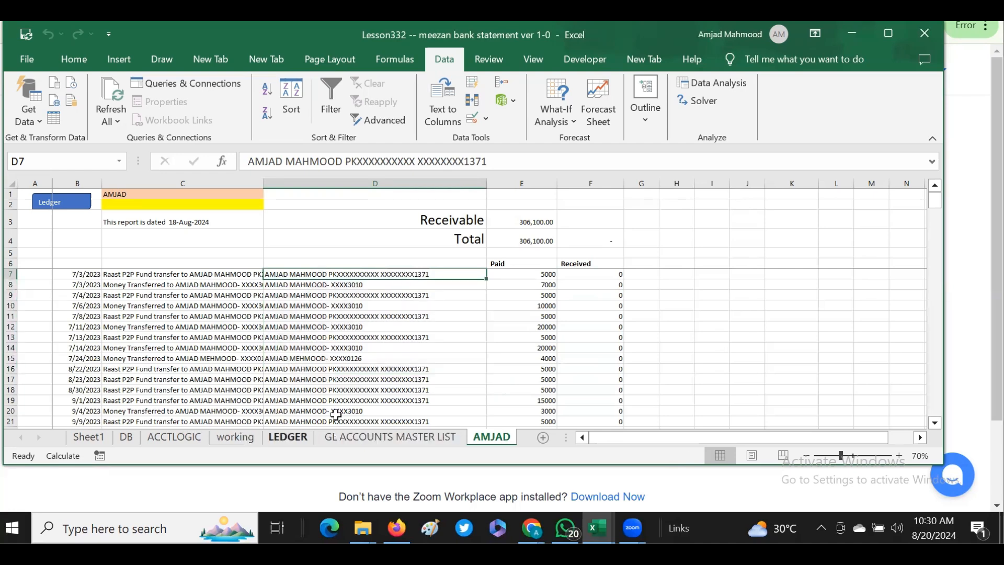
pyautogui.click(288, 437)
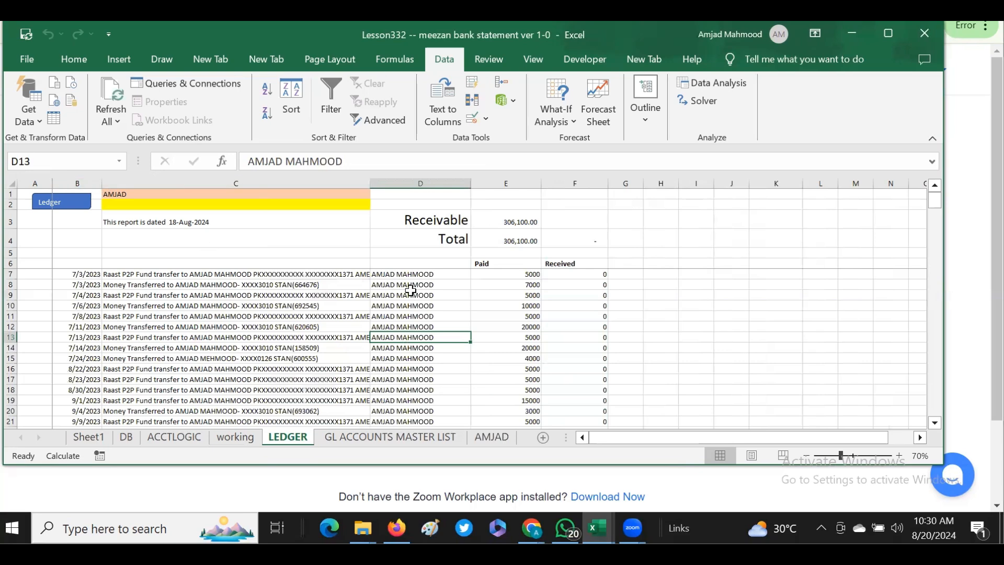
pyautogui.moveTo(407, 274); pyautogui.dragTo(403, 396)
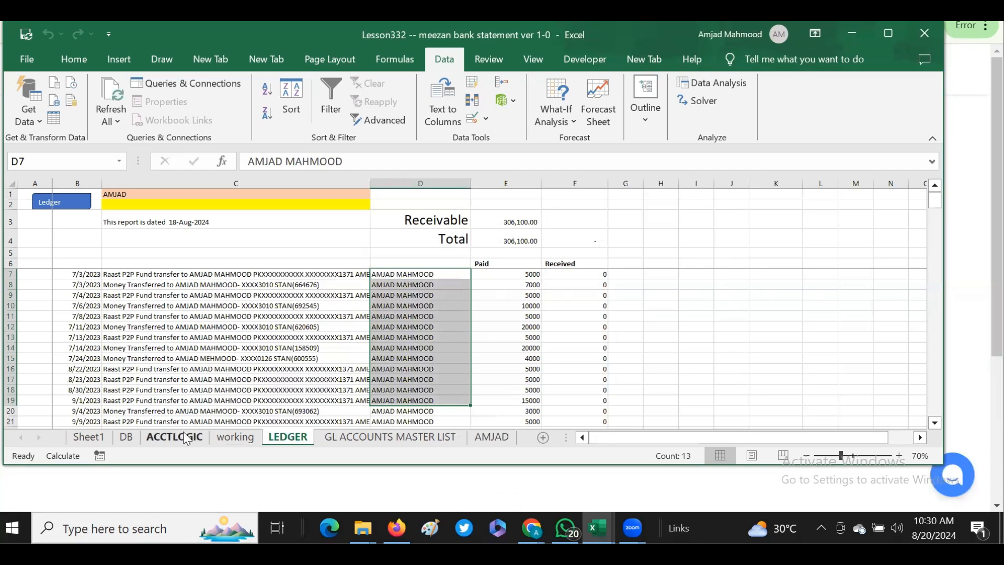
# - Set cell C1 of the LEDGER sheet to JAZZ and generate the ledger for it
pyautogui.click(109, 194)
pyautogui.doubleClick(291, 160)
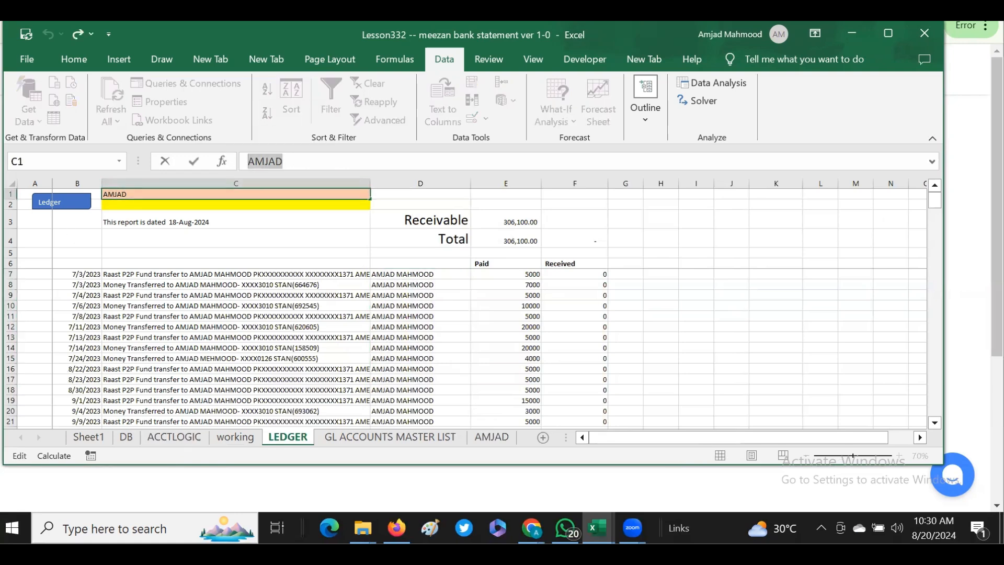
pyautogui.write('JAZZ')
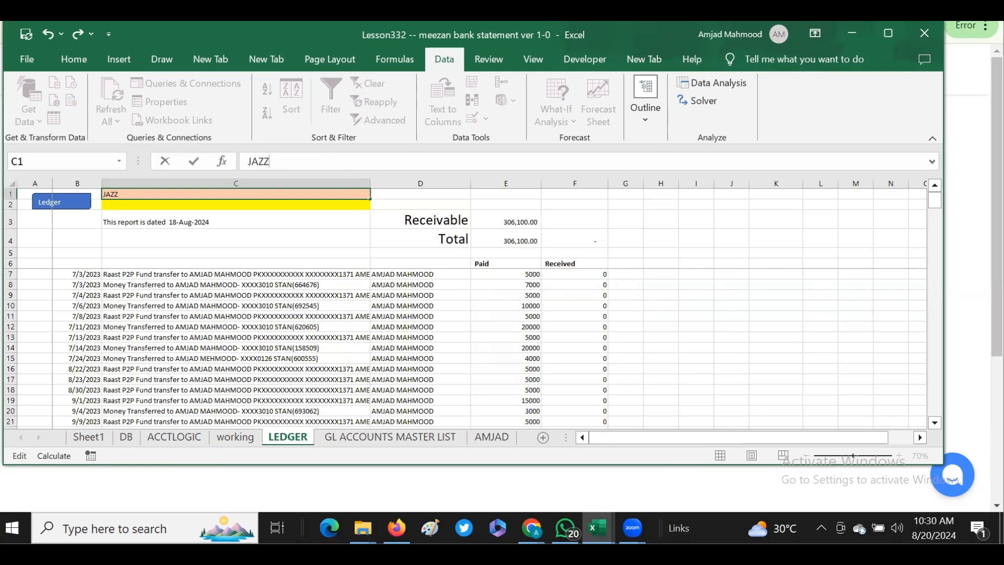
pyautogui.press('Return')
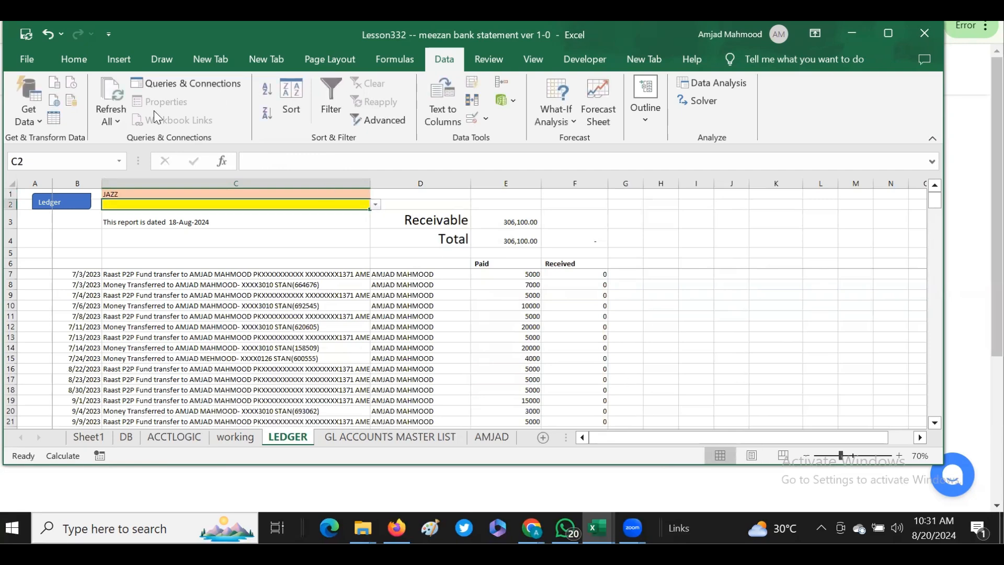
pyautogui.click(51, 205)
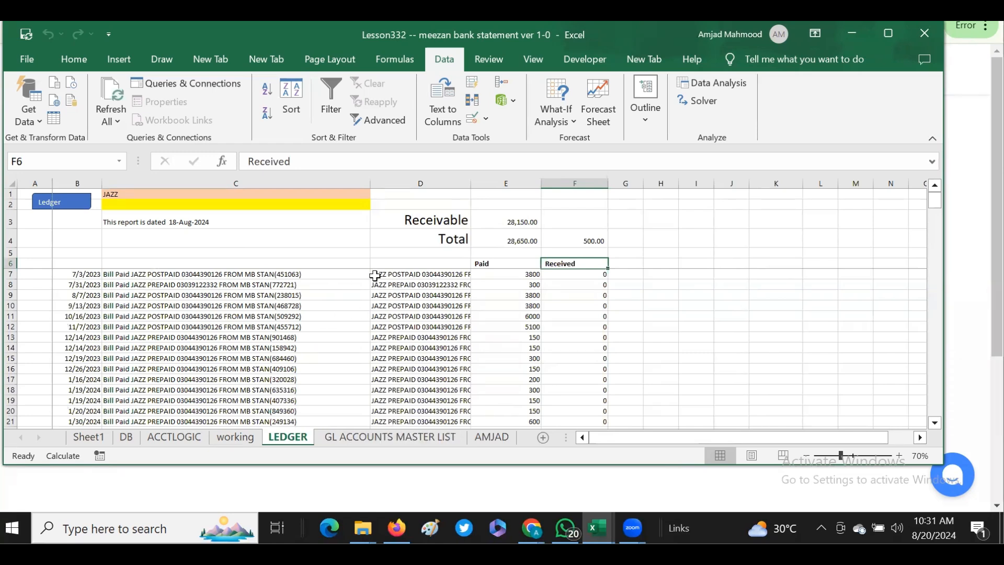
# - Widen column D of the LEDGER sheet so the full JAZZ account names fit
pyautogui.moveTo(404, 271); pyautogui.dragTo(405, 370)
pyautogui.moveTo(471, 185); pyautogui.dragTo(497, 184)
pyautogui.moveTo(463, 271); pyautogui.dragTo(447, 401)
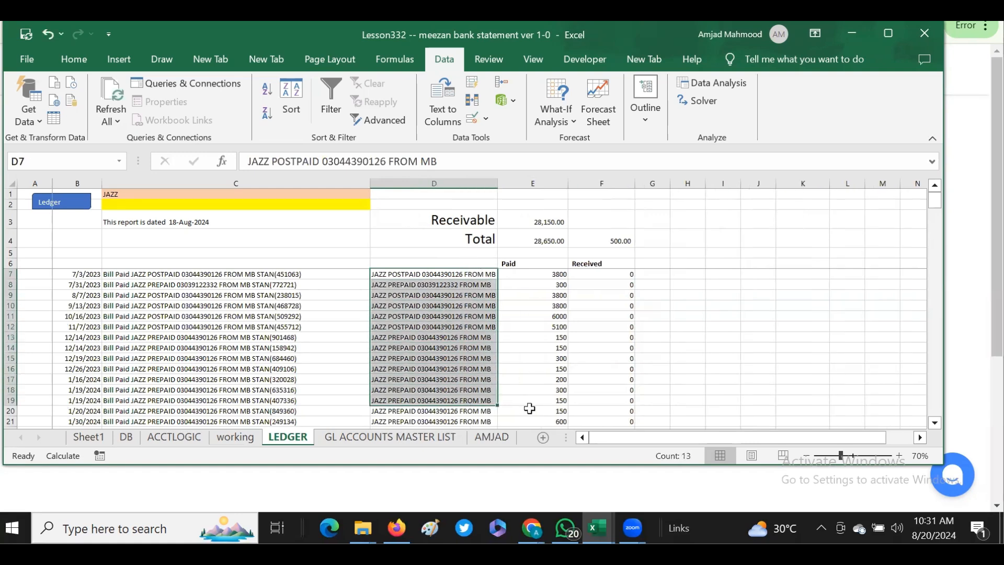
# - Review the JAZZ ledger entries down to the REV JAZZ row and back to the first entry in D7
pyautogui.click(934, 422)
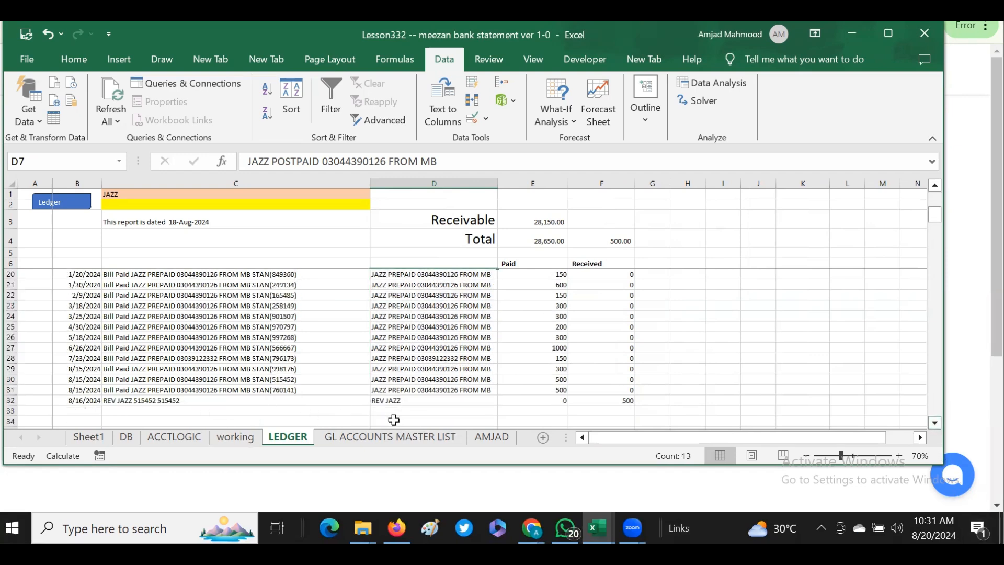
pyautogui.click(406, 401)
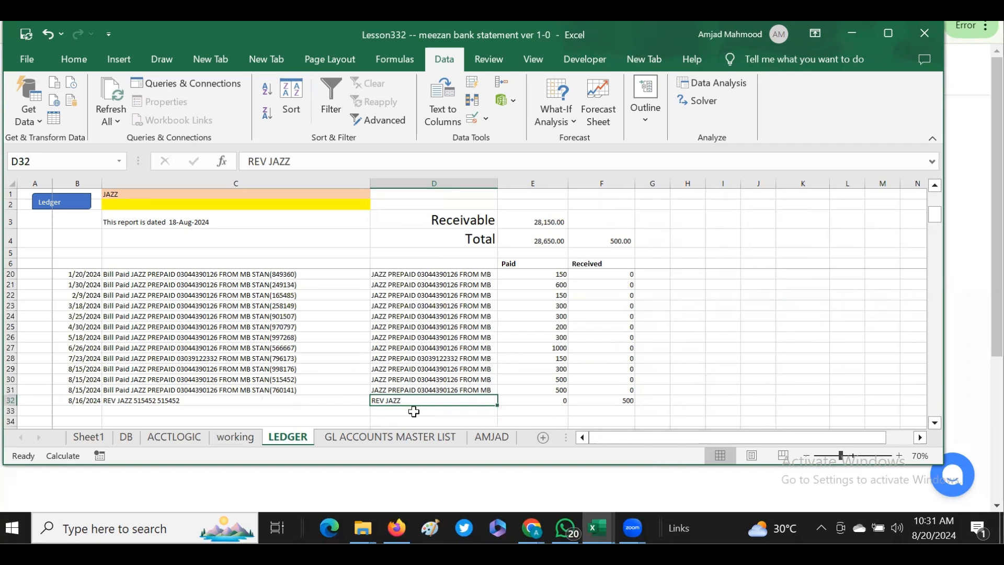
pyautogui.click(404, 263)
pyautogui.press('Down')
pyautogui.press('Down')
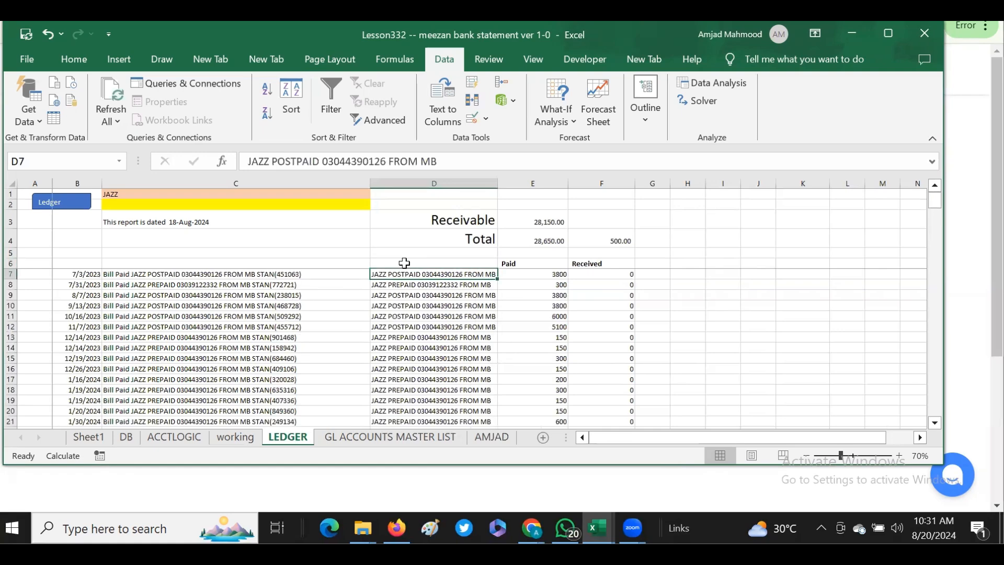
pyautogui.click(408, 272)
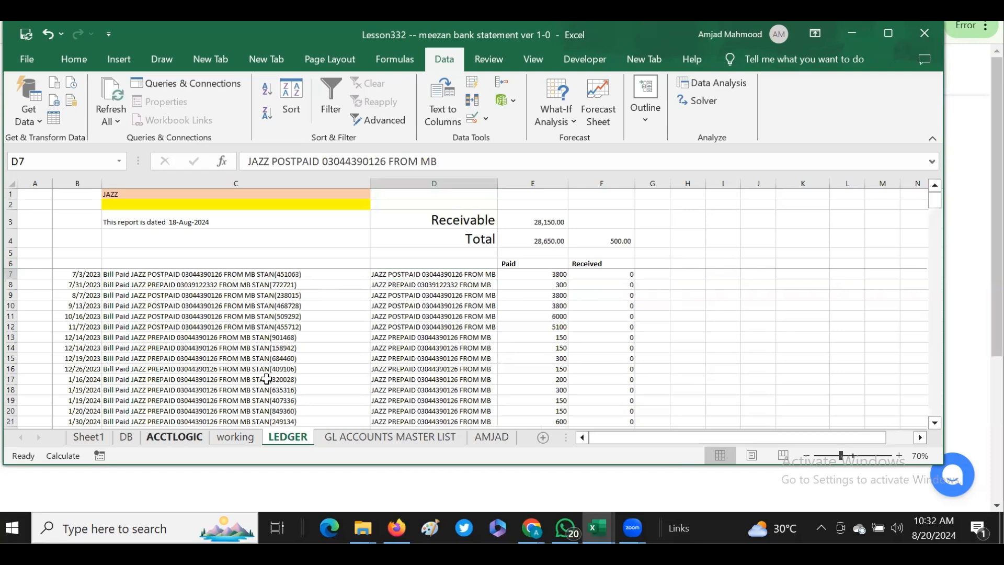
# - Filter the ACCT column of the ACCTLOGIC sheet to the account names containing jazz
pyautogui.click(65, 201)
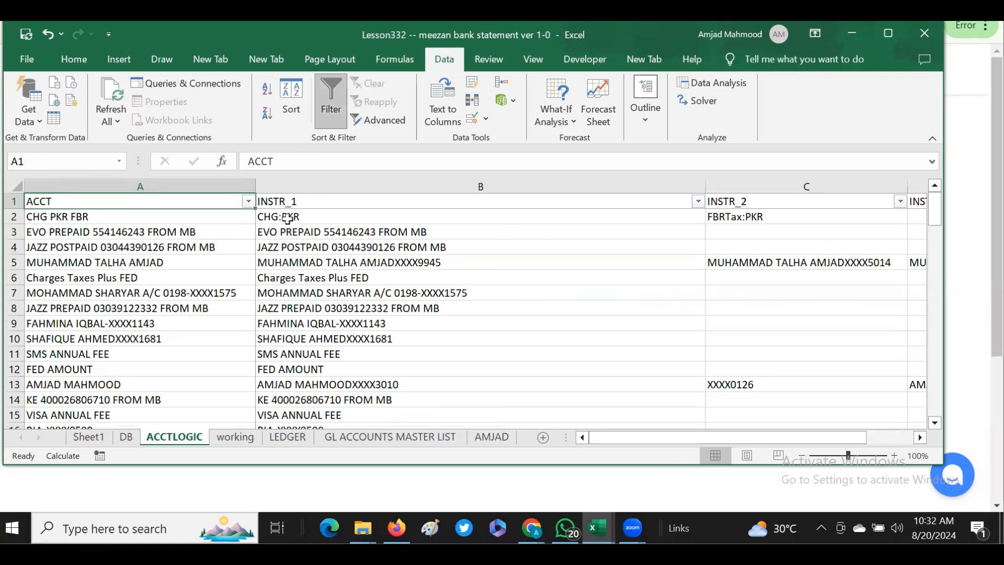
pyautogui.click(248, 201)
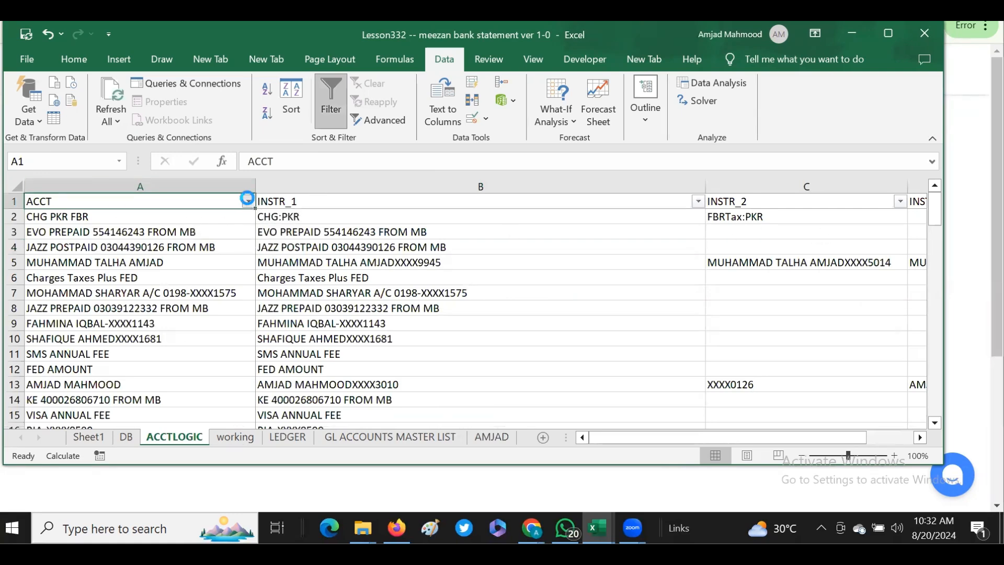
pyautogui.click(82, 325)
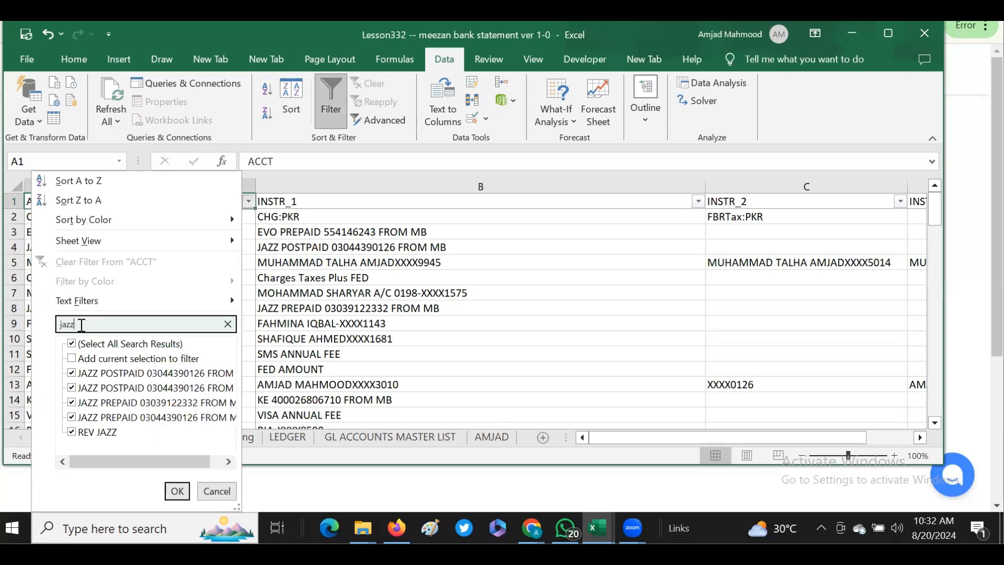
pyautogui.press('Return')
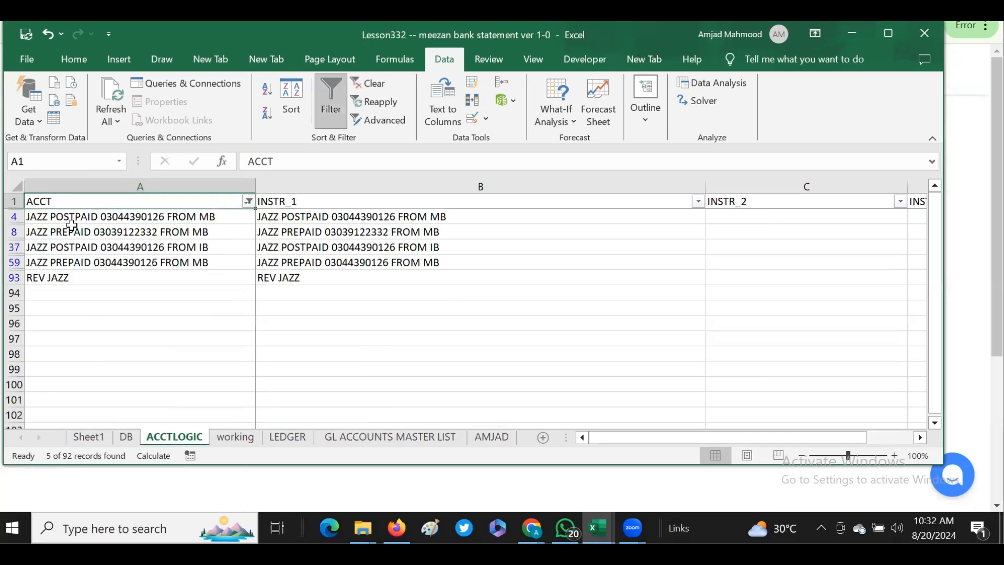
pyautogui.press('Down')
pyautogui.press('Down')
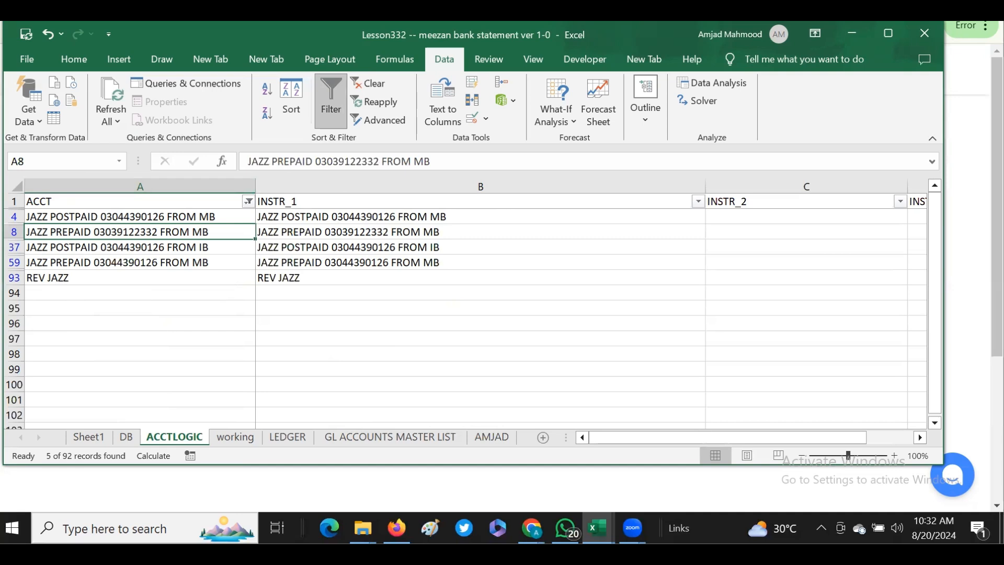
# - Narrow the INSTR_1 and INSTR_2 columns of the ACCTLOGIC sheet so the remaining INSTR columns fit in view
pyautogui.click(288, 214)
pyautogui.click(365, 202)
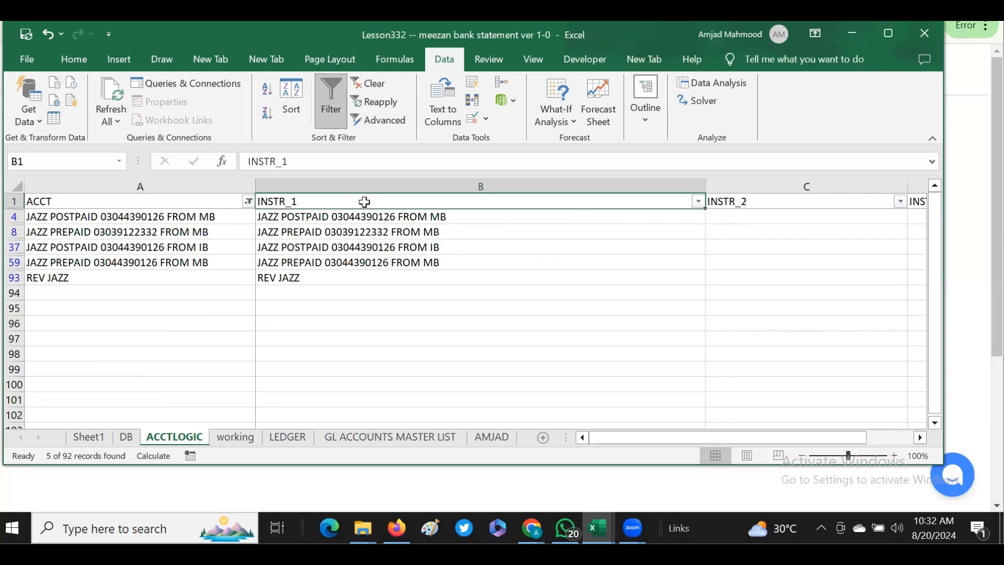
pyautogui.moveTo(705, 187); pyautogui.dragTo(489, 194)
pyautogui.moveTo(691, 186); pyautogui.dragTo(629, 187)
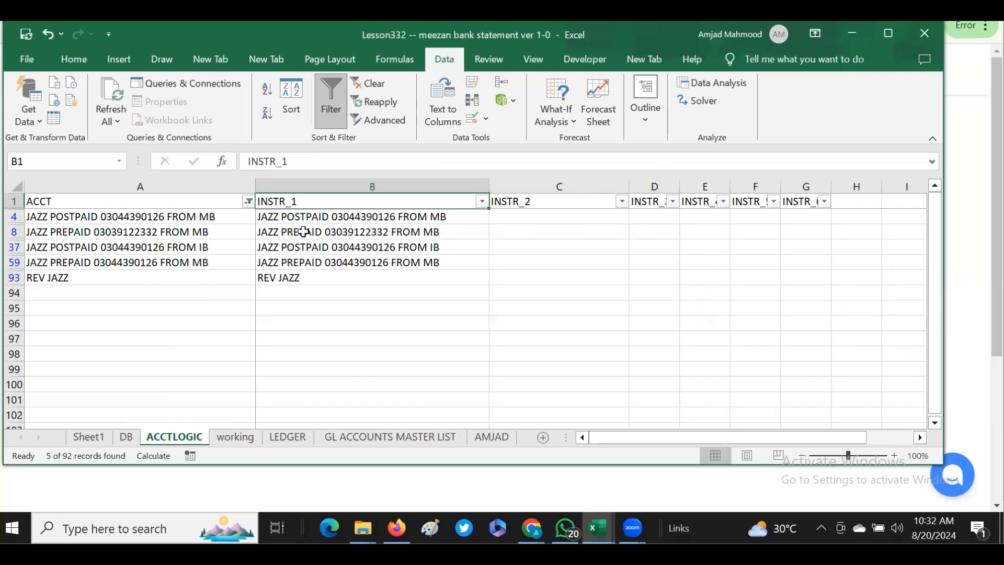
# - Rename the JAZZ POSTPAID account in A4 to JAZZ mobilink
pyautogui.click(294, 214)
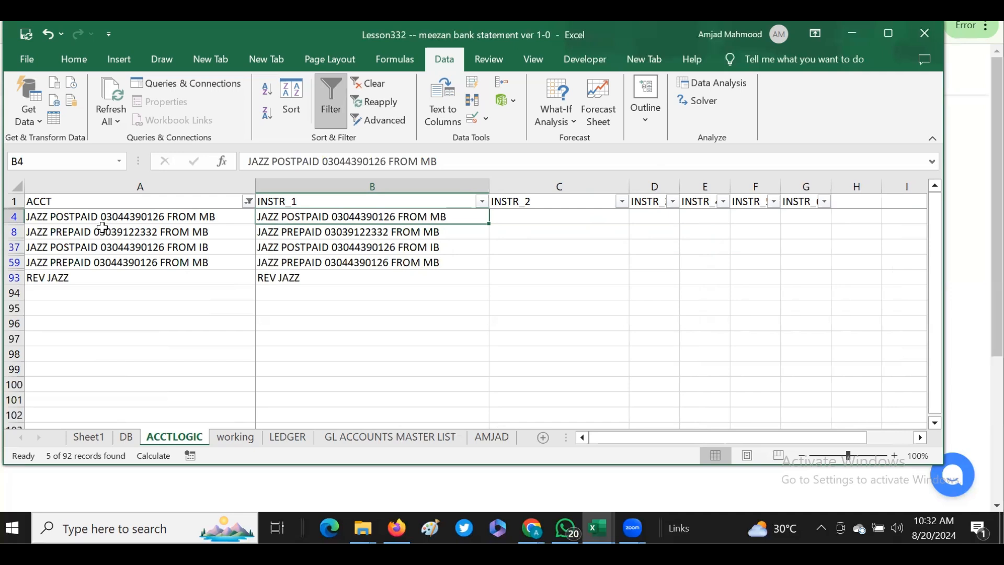
pyautogui.click(90, 215)
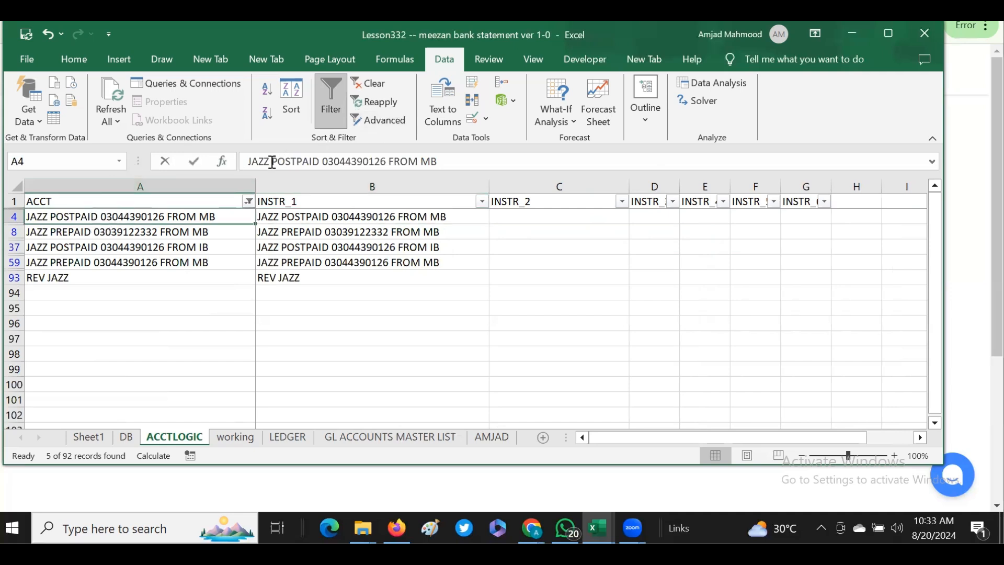
pyautogui.moveTo(272, 163); pyautogui.dragTo(564, 159)
pyautogui.write('mo')
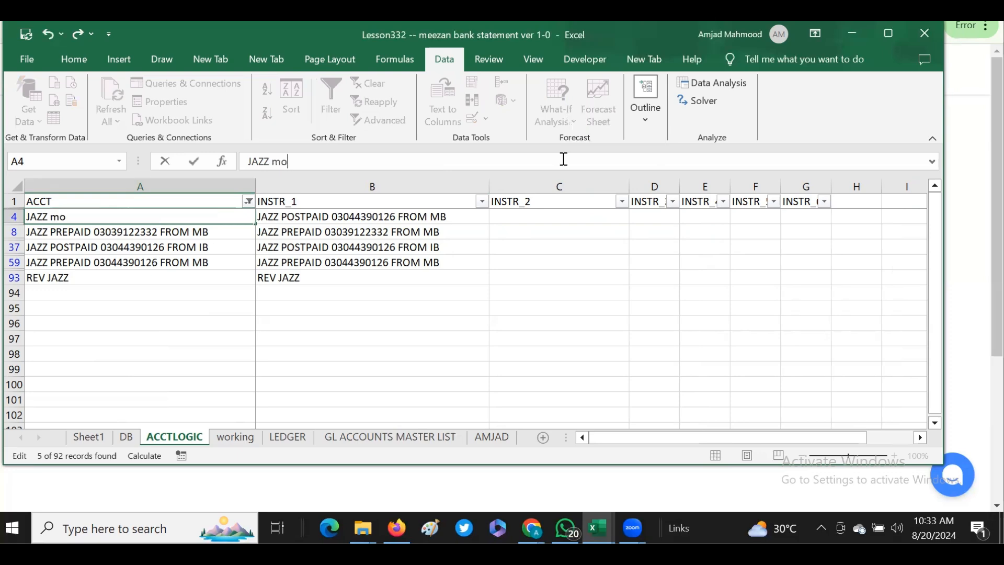
pyautogui.write('bilink')
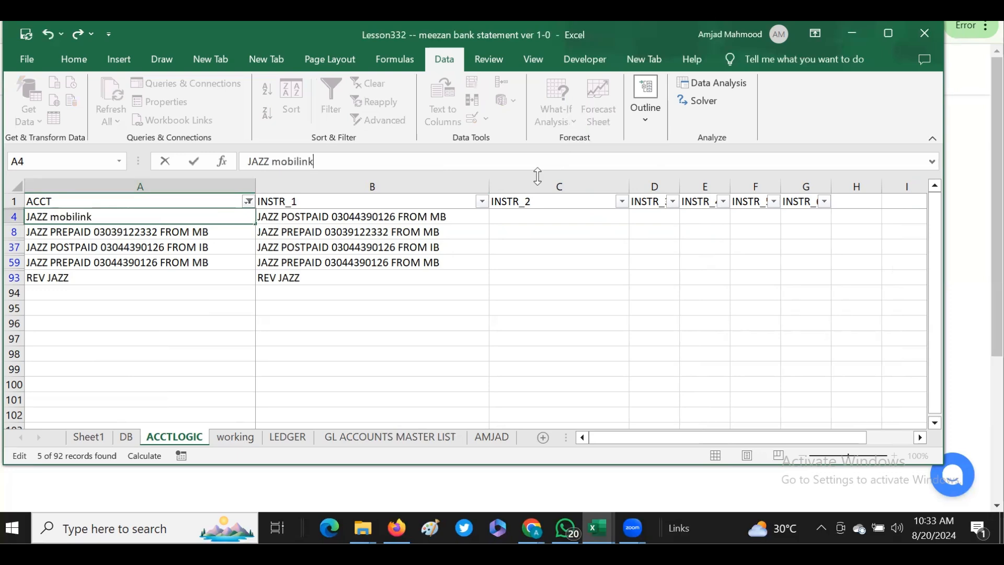
pyautogui.press('Return')
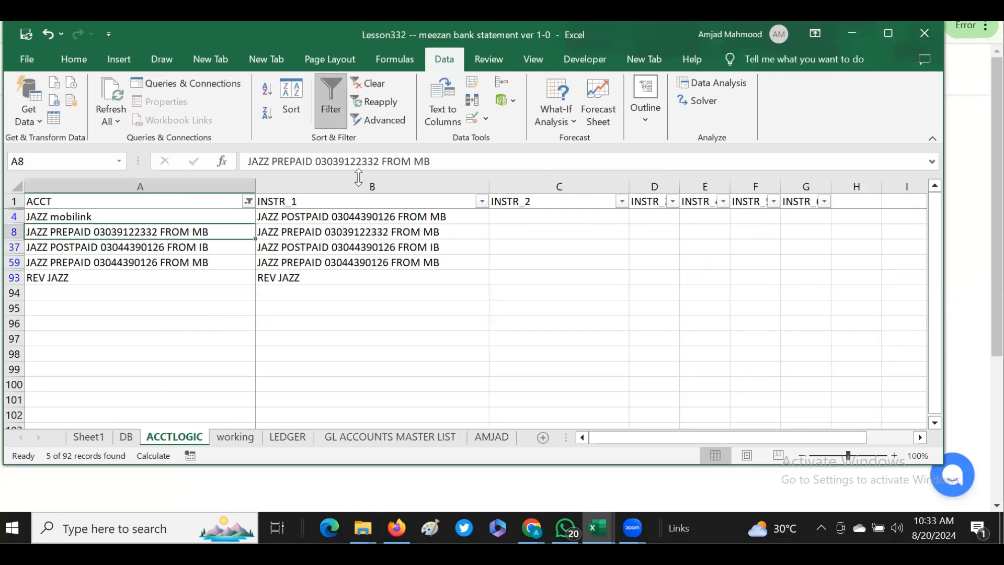
# - Copy the JAZZ PREPAID instruction from B8 into the INSTR_2 cell C4 of the JAZZ mobilink row
pyautogui.click(356, 230)
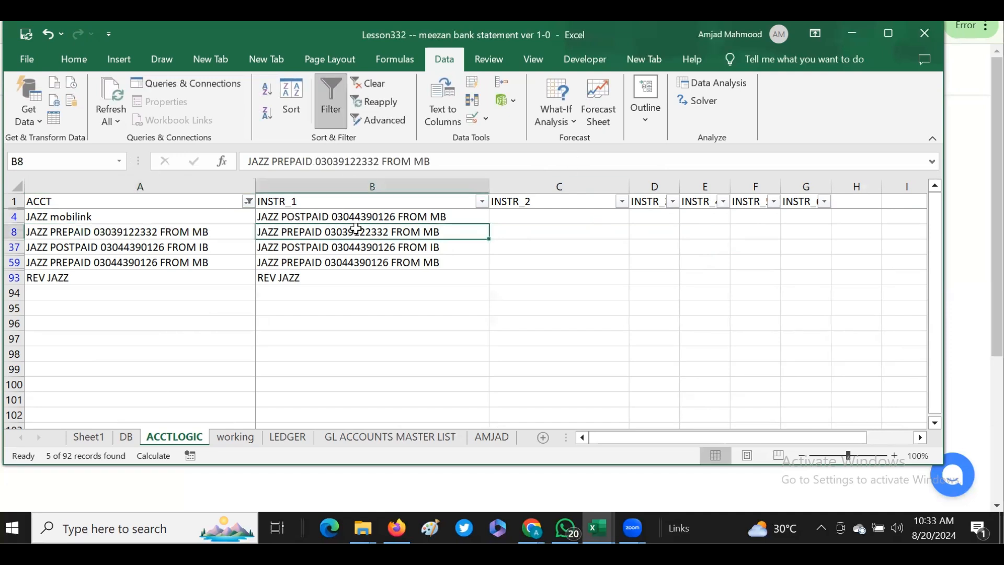
pyautogui.hotkey('ctrl', 'c')
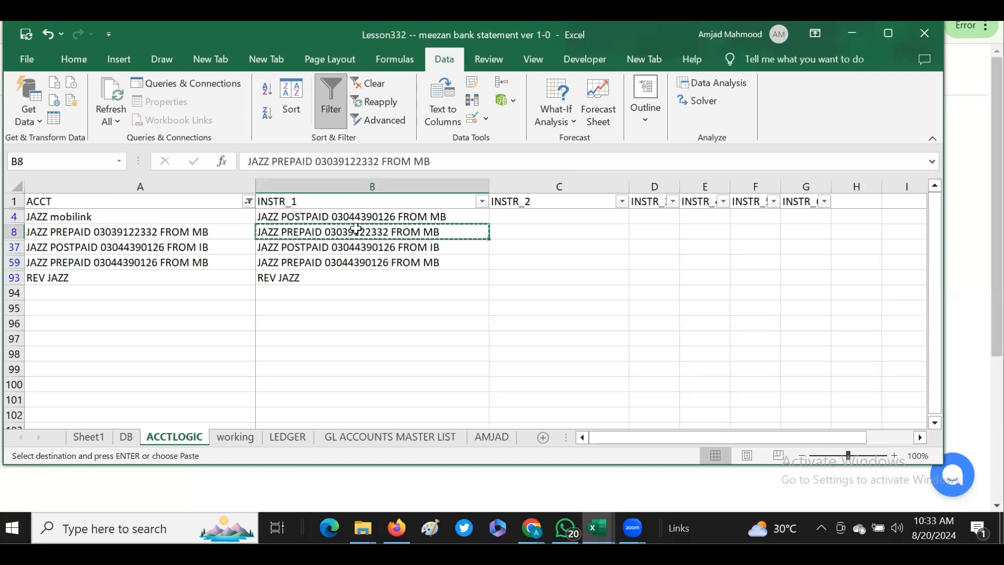
pyautogui.click(523, 218)
pyautogui.press('Return')
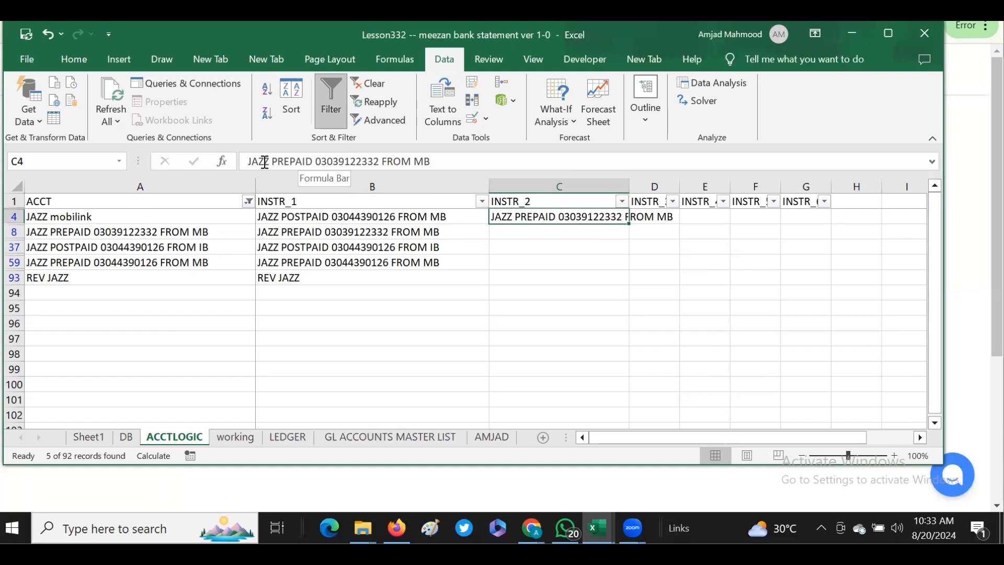
# - Remove the JAZZ PREPAID prefix and the FROM MB suffix from C4, keeping only the phone number
pyautogui.moveTo(274, 161); pyautogui.dragTo(234, 157)
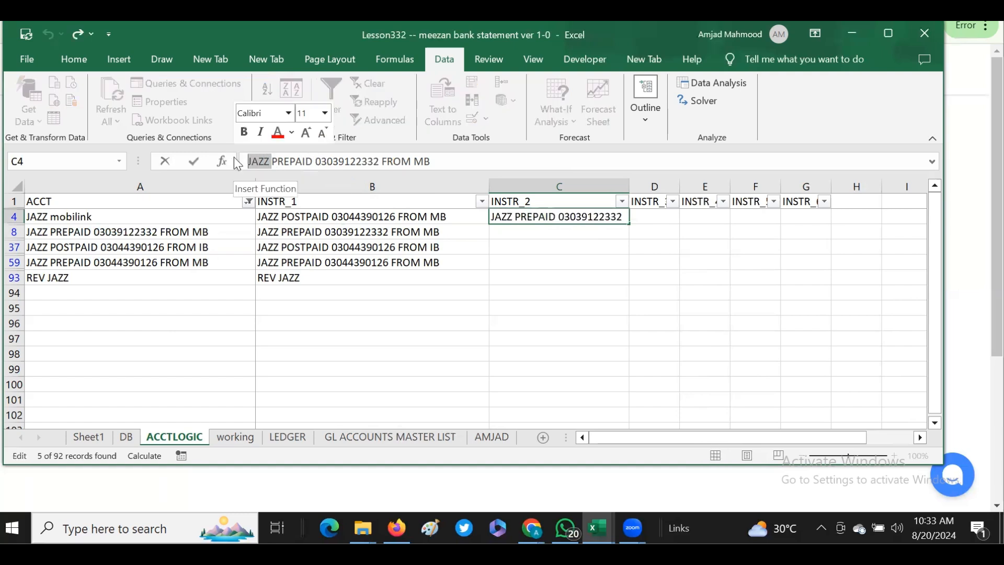
pyautogui.press('BackSpace')
pyautogui.press('Delete')
pyautogui.press('Delete')
pyautogui.press('Delete')
pyautogui.press('Delete')
pyautogui.press('Delete')
pyautogui.press('Delete')
pyautogui.press('Delete')
pyautogui.press('Delete')
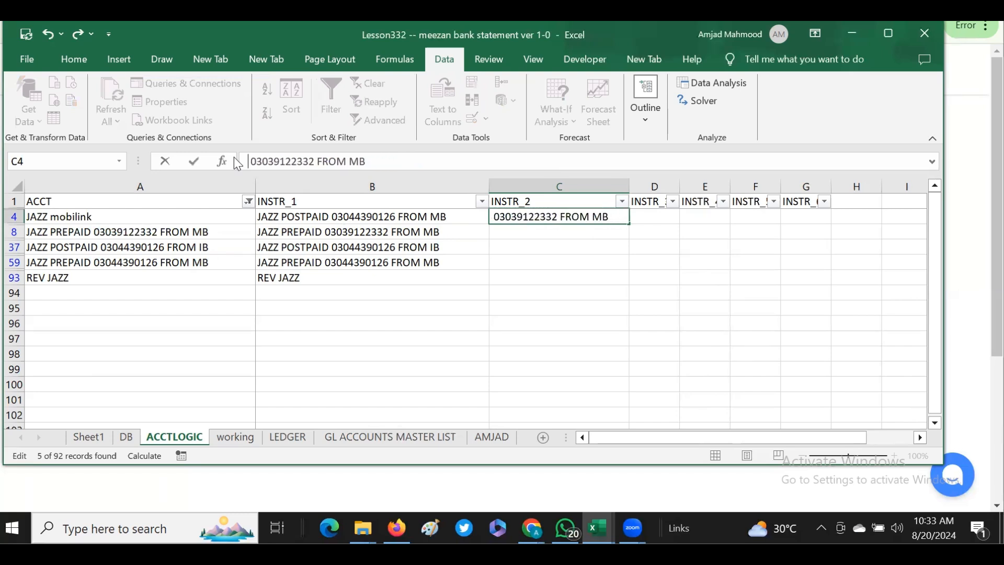
pyautogui.press('Right')
pyautogui.press('Right')
pyautogui.press('Right')
pyautogui.press('Right')
pyautogui.press('Right')
pyautogui.press('Right')
pyautogui.press('Right')
pyautogui.press('Right')
pyautogui.press('Right')
pyautogui.press('Right')
pyautogui.press('Right')
pyautogui.press('Right')
pyautogui.press('Right')
pyautogui.press('Right')
pyautogui.press('Left')
pyautogui.press('Left')
pyautogui.hotkey('shift', 'Right')
pyautogui.hotkey('shift', 'Right')
pyautogui.hotkey('shift', 'Right')
pyautogui.hotkey('shift', 'Right')
pyautogui.hotkey('shift', 'Right')
pyautogui.hotkey('shift', 'Right')
pyautogui.hotkey('shift', 'Right')
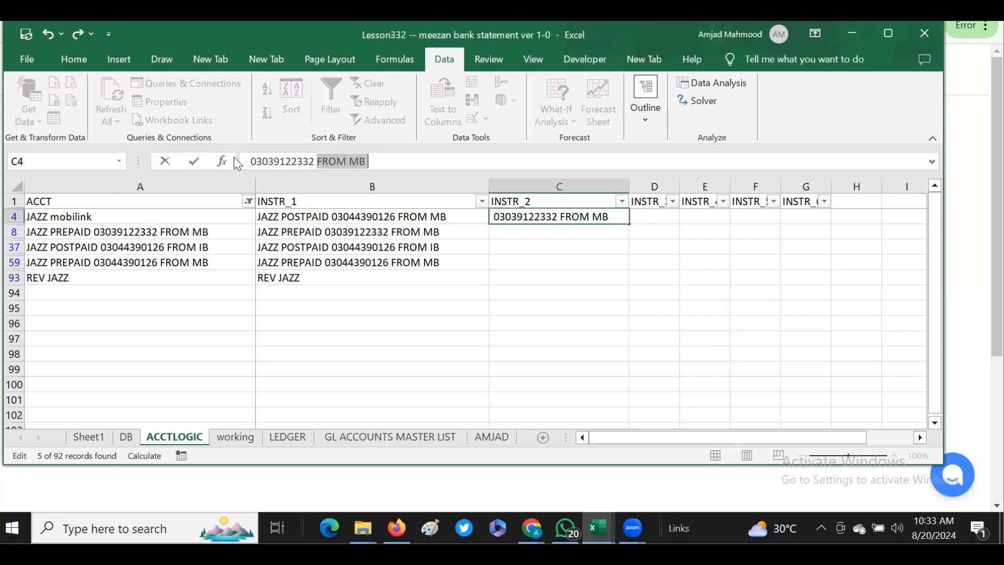
pyautogui.press('Delete')
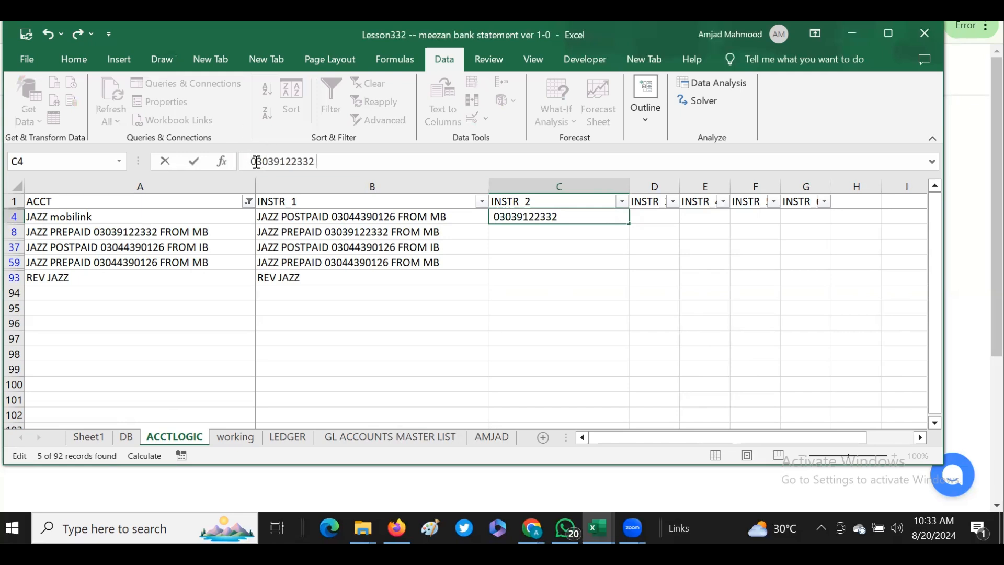
# - Clear the stray spaces around the phone number in C4 and store it as text with a leading apostrophe
pyautogui.click(248, 162)
pyautogui.press('Delete')
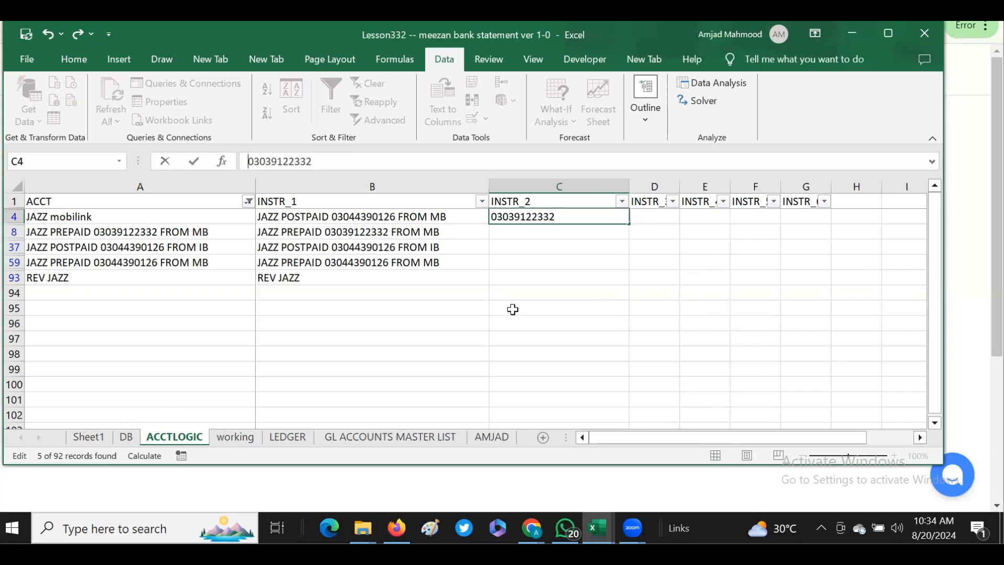
pyautogui.write("'")
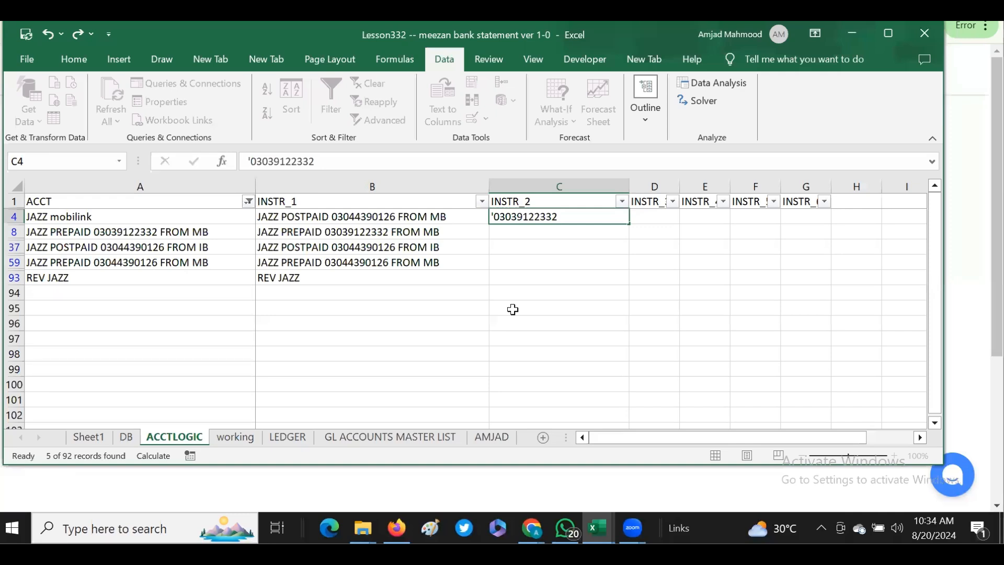
pyautogui.press('Return')
pyautogui.click(510, 217)
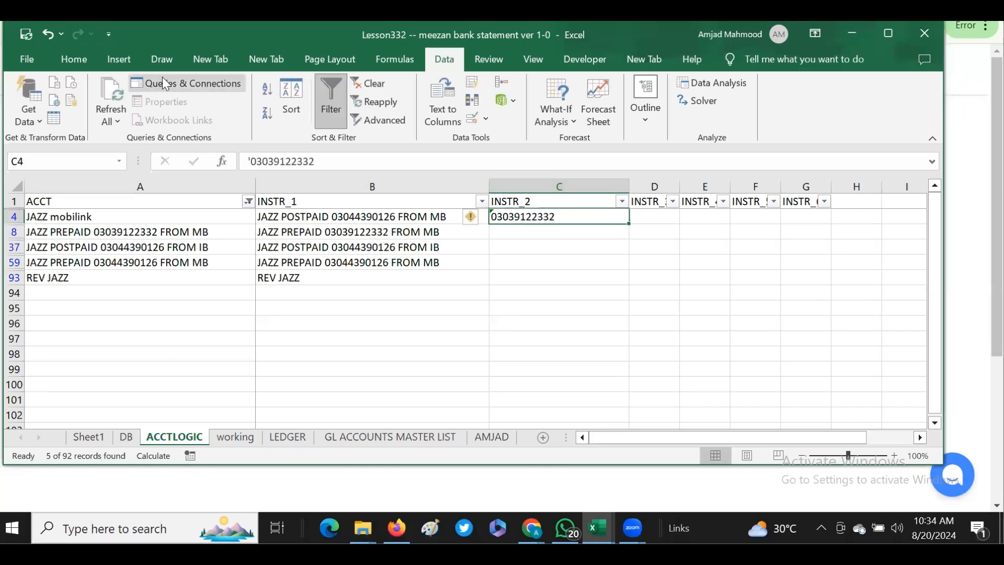
pyautogui.click(318, 160)
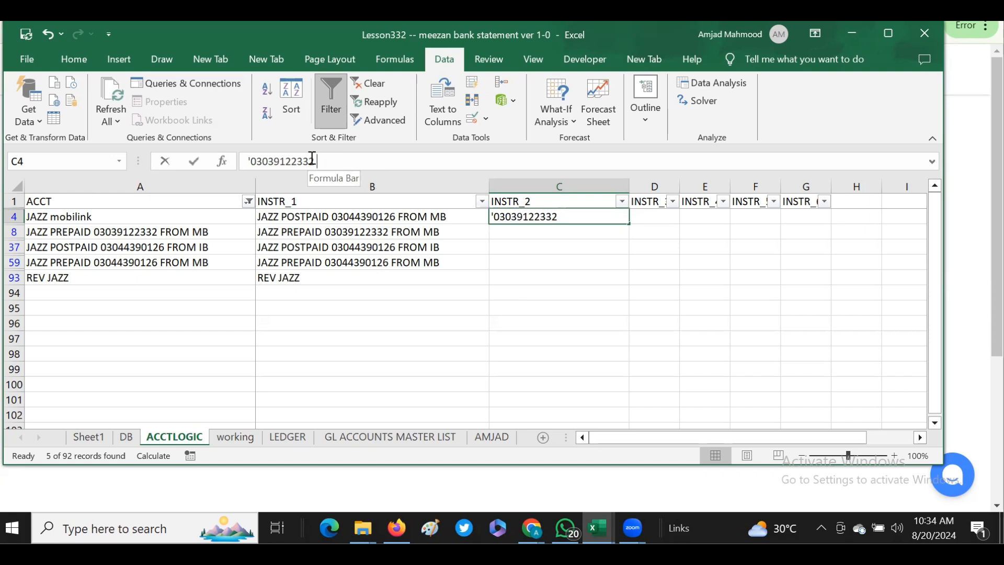
pyautogui.moveTo(318, 159); pyautogui.dragTo(314, 158)
pyautogui.press('Return')
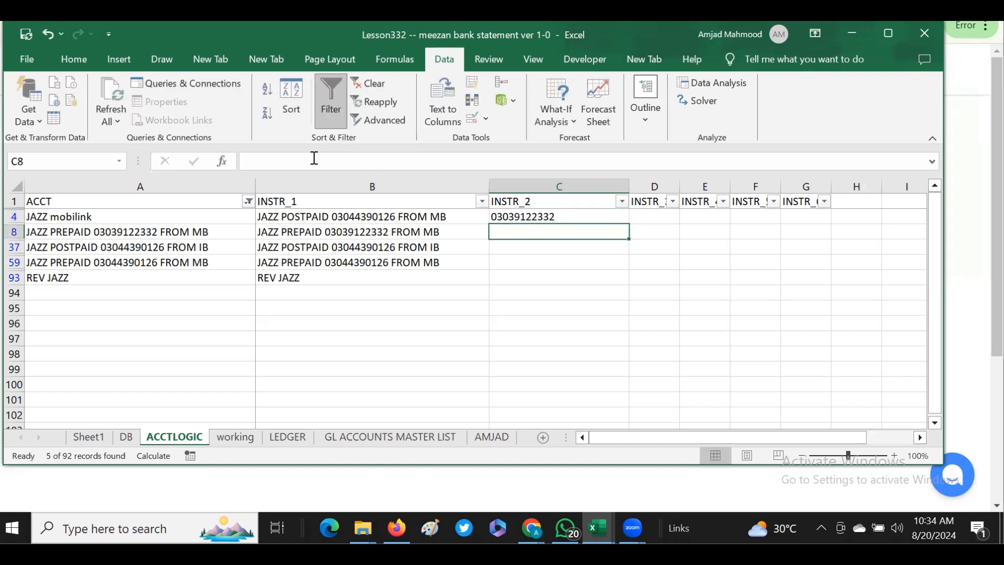
pyautogui.click(568, 215)
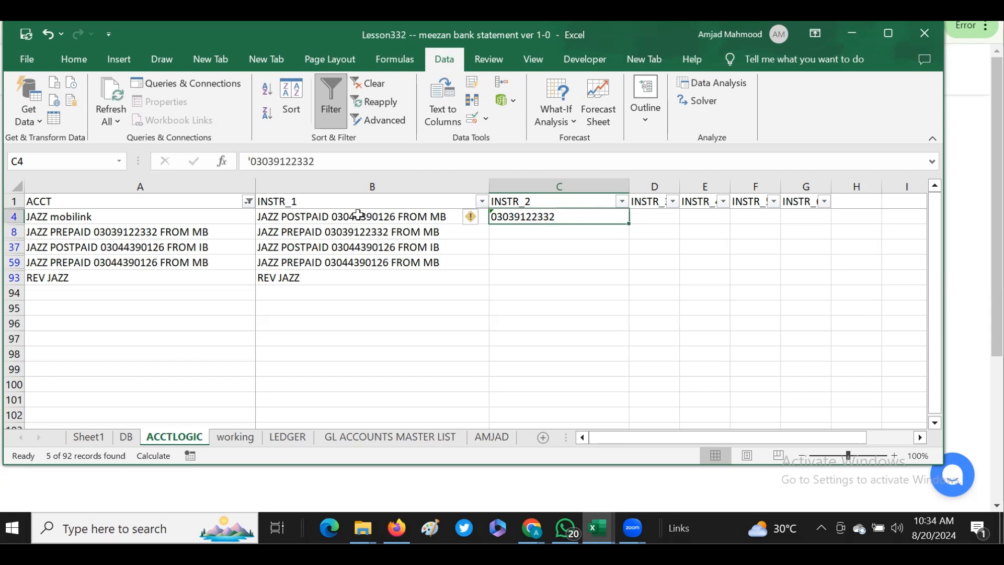
# - Reduce the INSTR_1 entry in B4 to its phone number alone, stored as text with a leading apostrophe
pyautogui.click(359, 215)
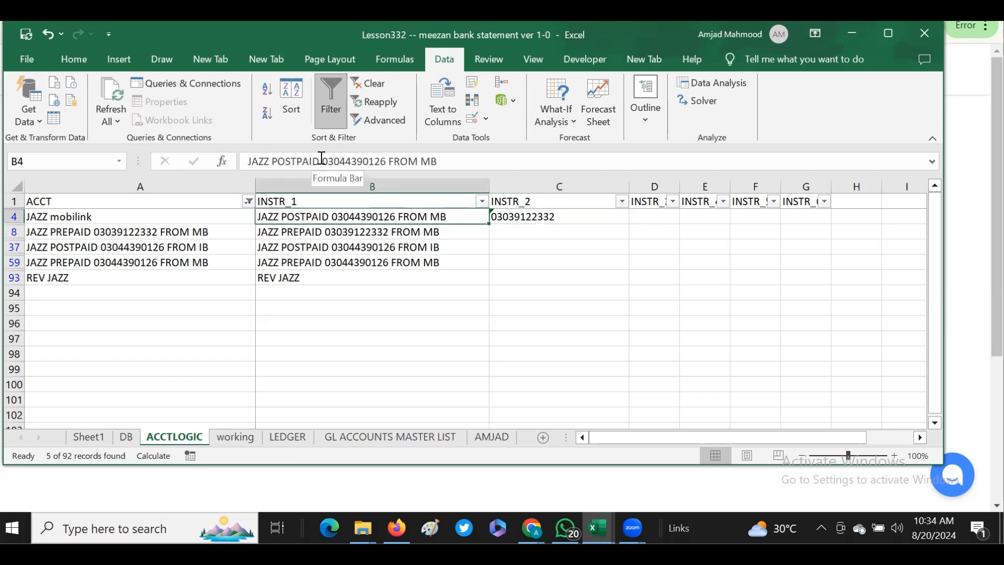
pyautogui.moveTo(324, 158); pyautogui.dragTo(189, 157)
pyautogui.press('BackSpace')
pyautogui.write('\\')
pyautogui.press('BackSpace')
pyautogui.write("'")
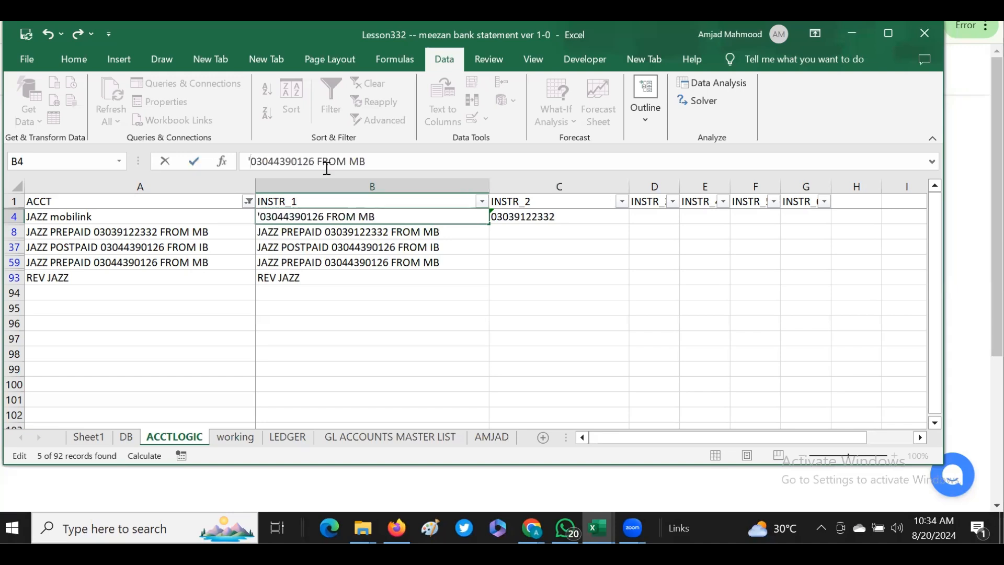
pyautogui.moveTo(315, 161); pyautogui.dragTo(390, 162)
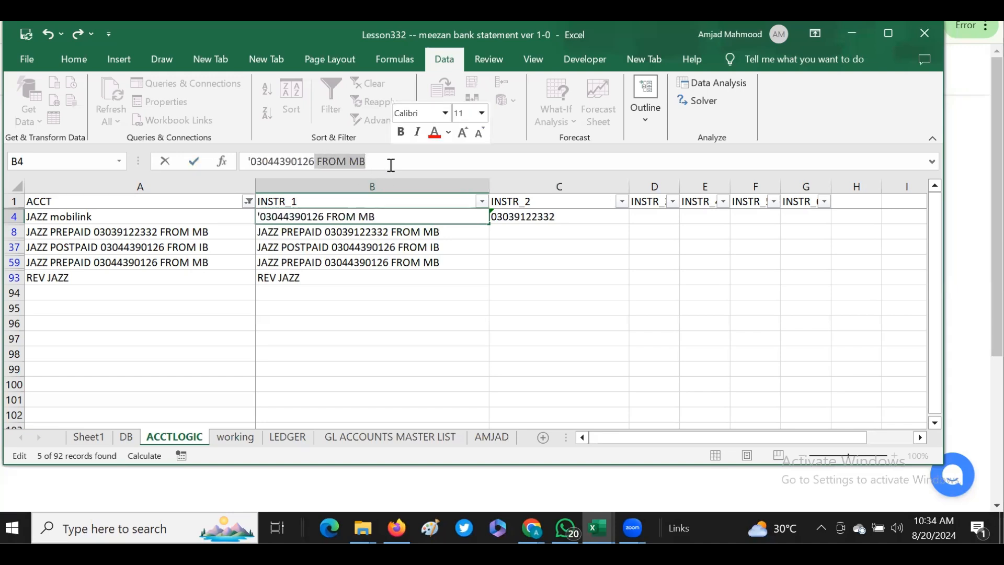
pyautogui.press('BackSpace')
pyautogui.press('Return')
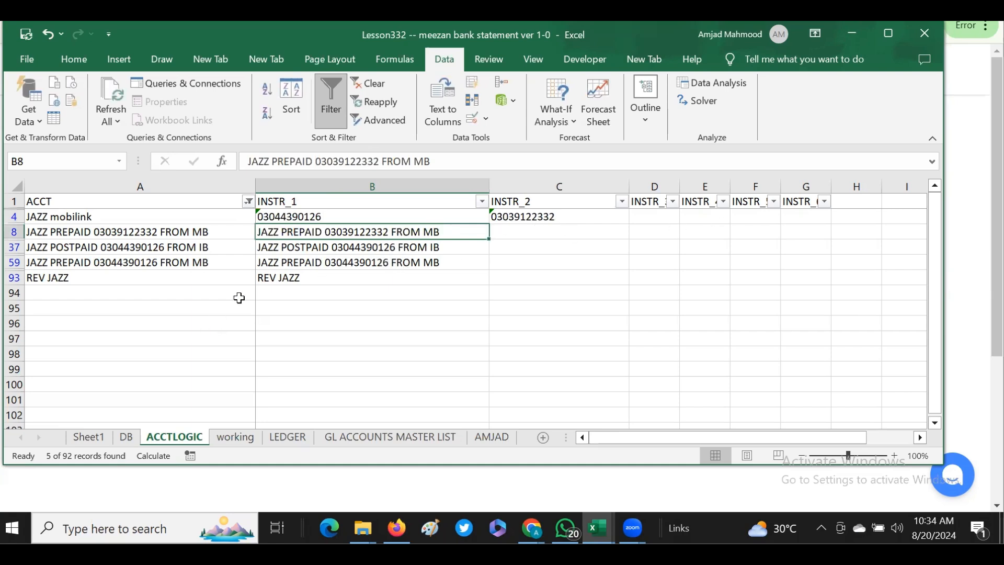
# - Copy REV JAZZ from B93 into the INSTR_3 cell D4 of the JAZZ mobilink row
pyautogui.moveTo(286, 284); pyautogui.dragTo(286, 286)
pyautogui.click(287, 279)
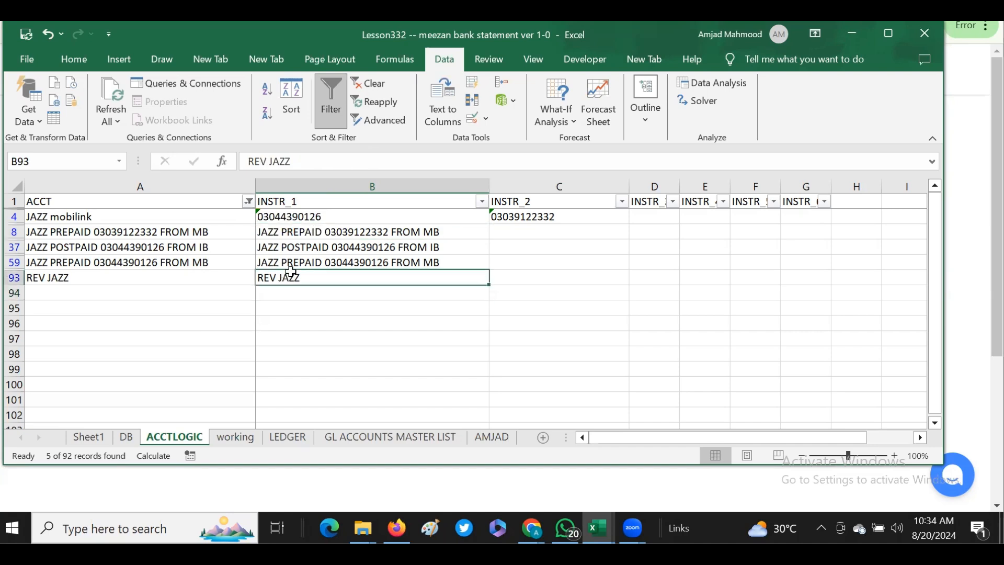
pyautogui.hotkey('ctrl', 'c')
pyautogui.click(646, 216)
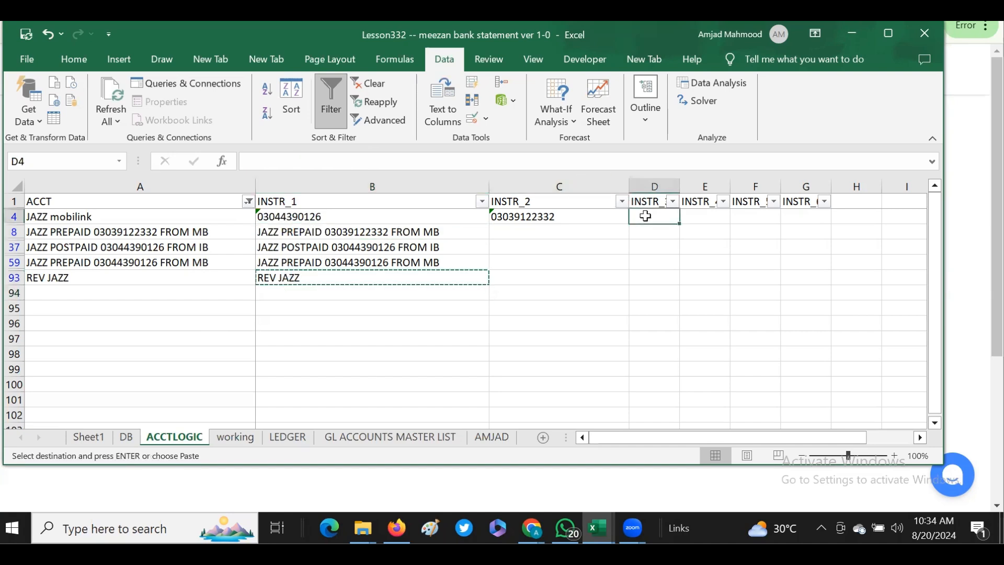
pyautogui.press('Return')
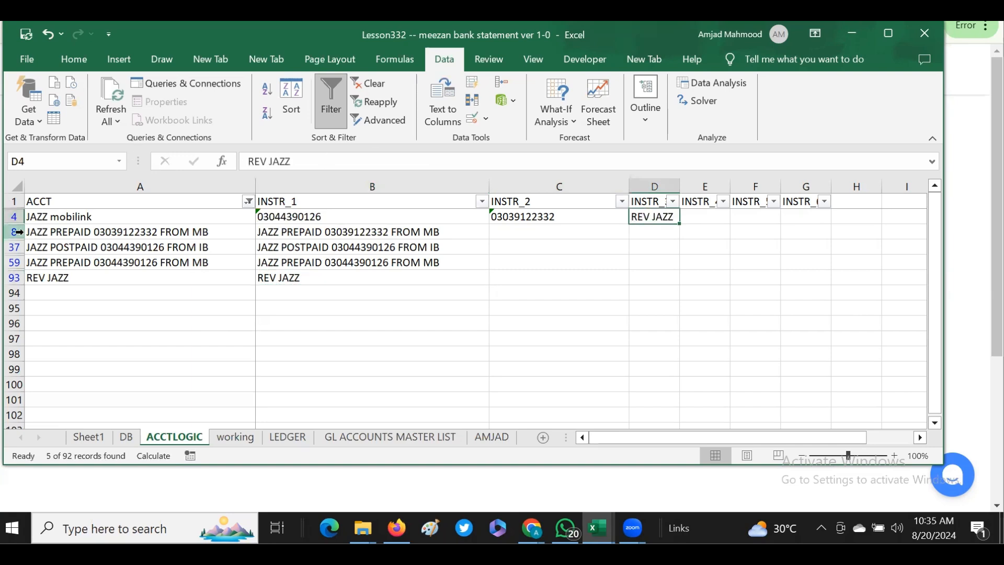
# - Delete the four remaining filtered rows below JAZZ mobilink, rows 8, 37, 59 and 93, from the ACCTLOGIC sheet
pyautogui.click(302, 217)
pyautogui.click(545, 226)
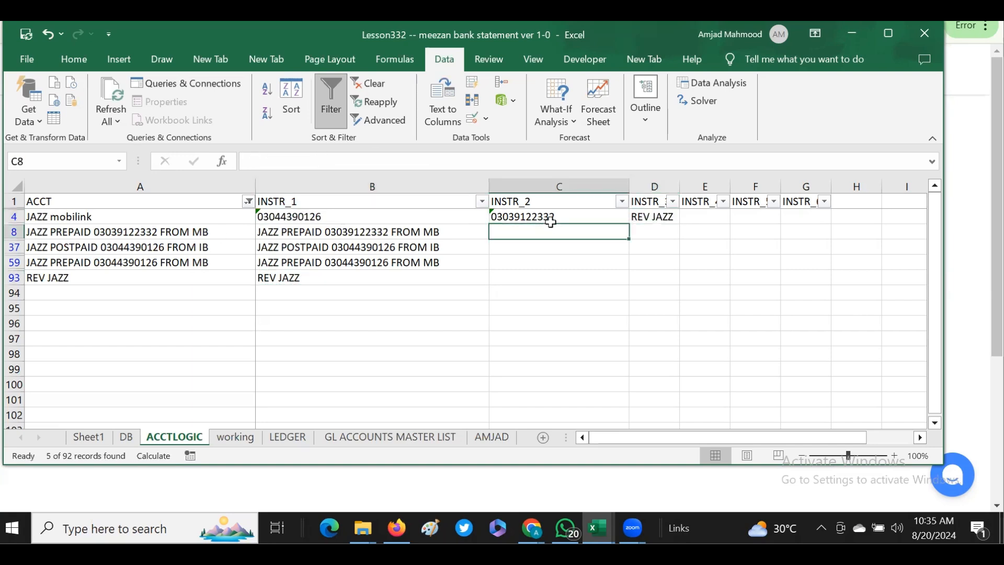
pyautogui.click(663, 217)
pyautogui.click(89, 218)
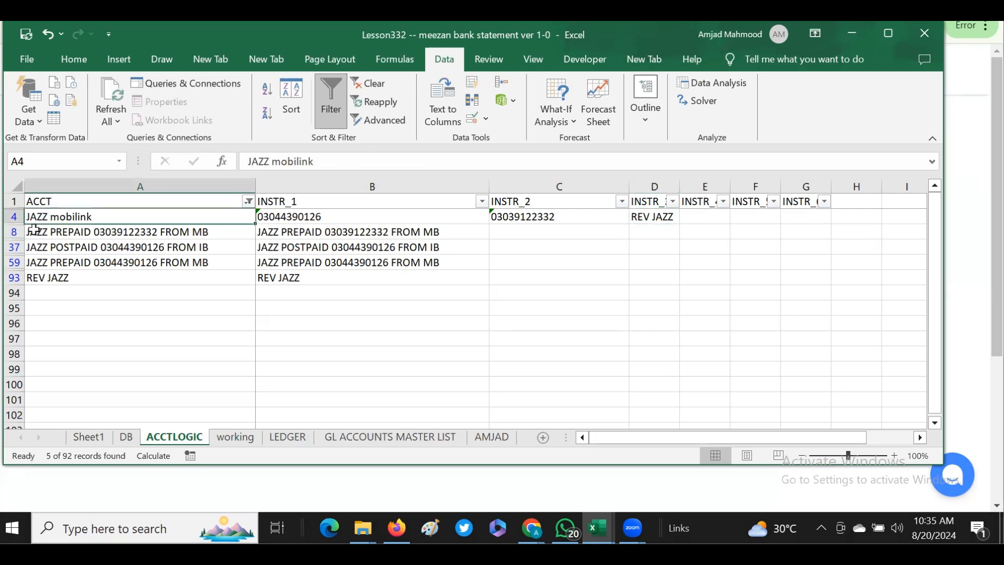
pyautogui.moveTo(12, 233); pyautogui.dragTo(14, 278)
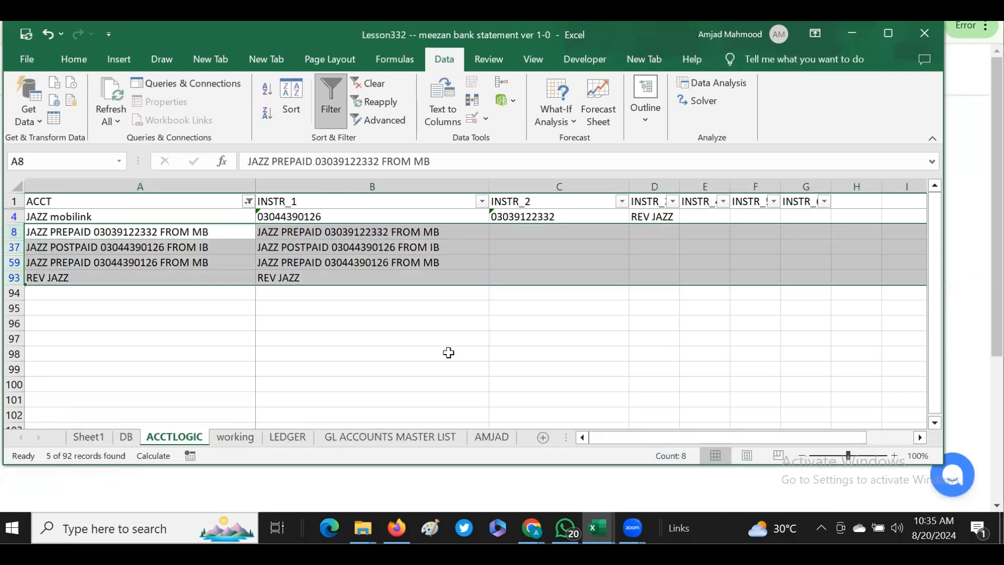
pyautogui.hotkey('ctrl', '-')
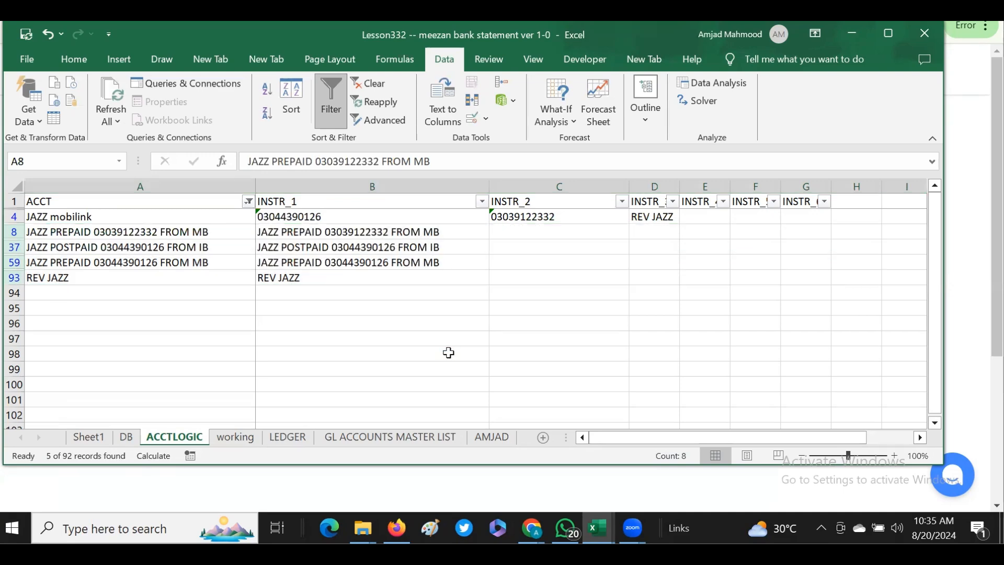
pyautogui.click(175, 326)
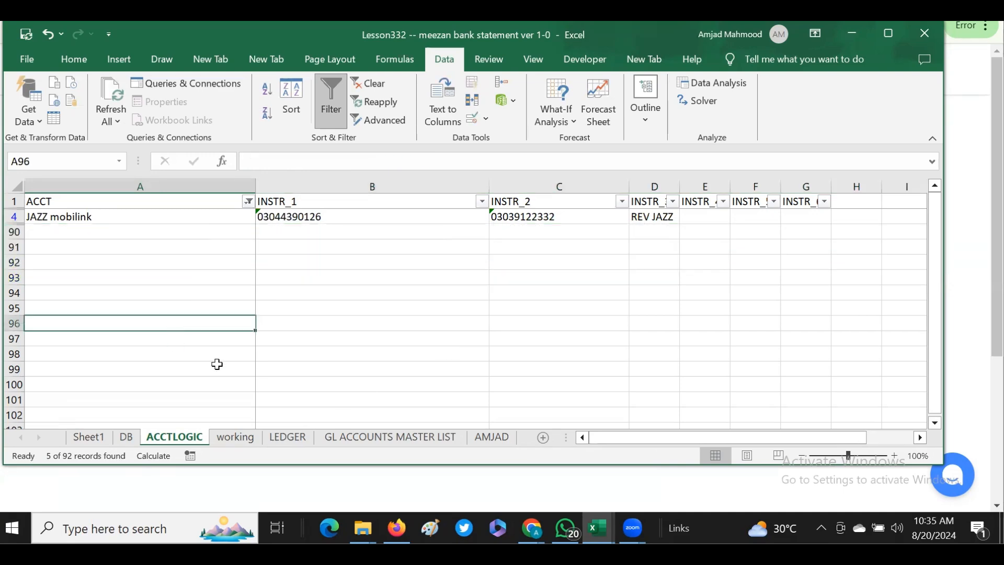
# - Filter the first Account Title column of the GL ACCOUNTS MASTER LIST sheet by the search text jazz
pyautogui.click(417, 439)
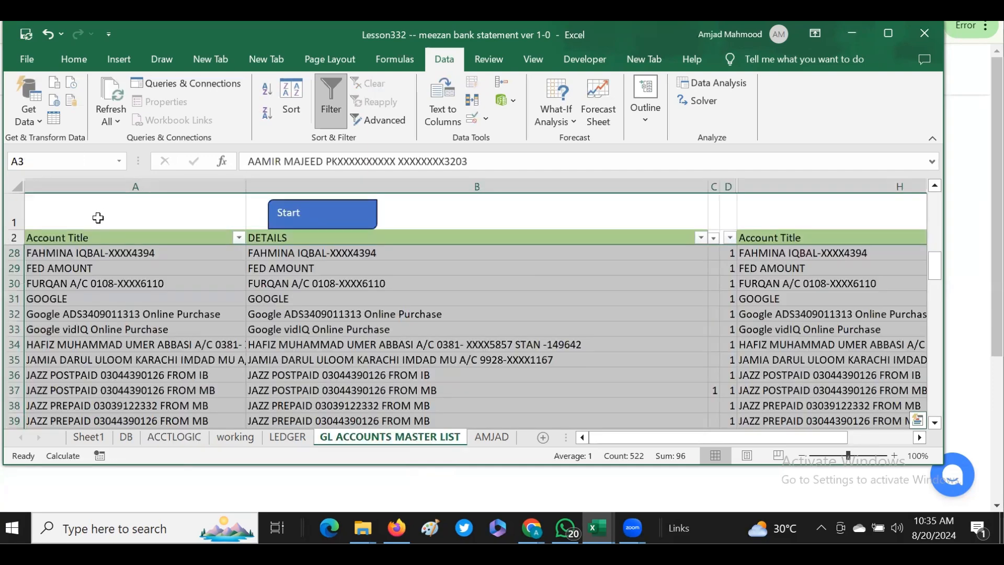
pyautogui.click(86, 236)
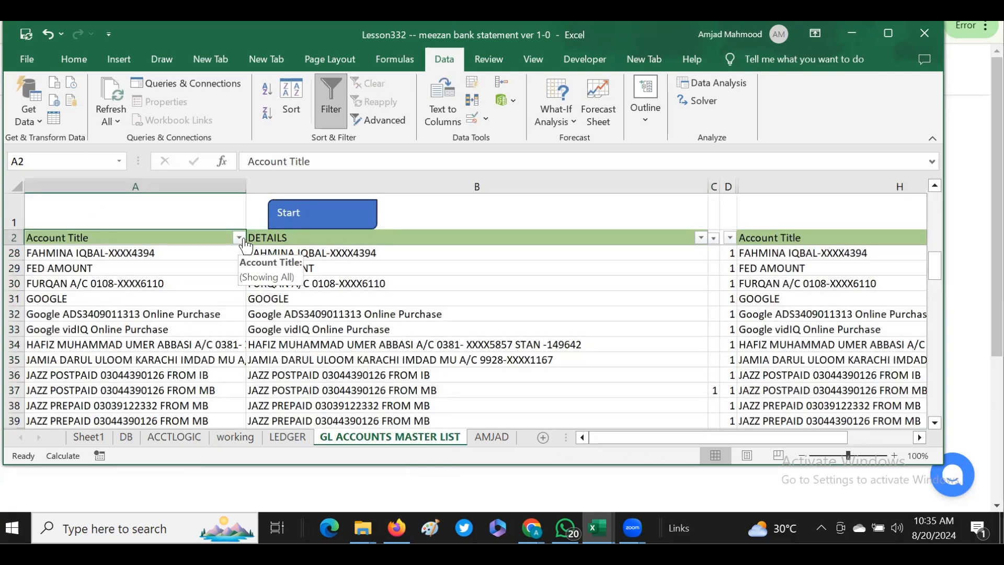
pyautogui.click(241, 238)
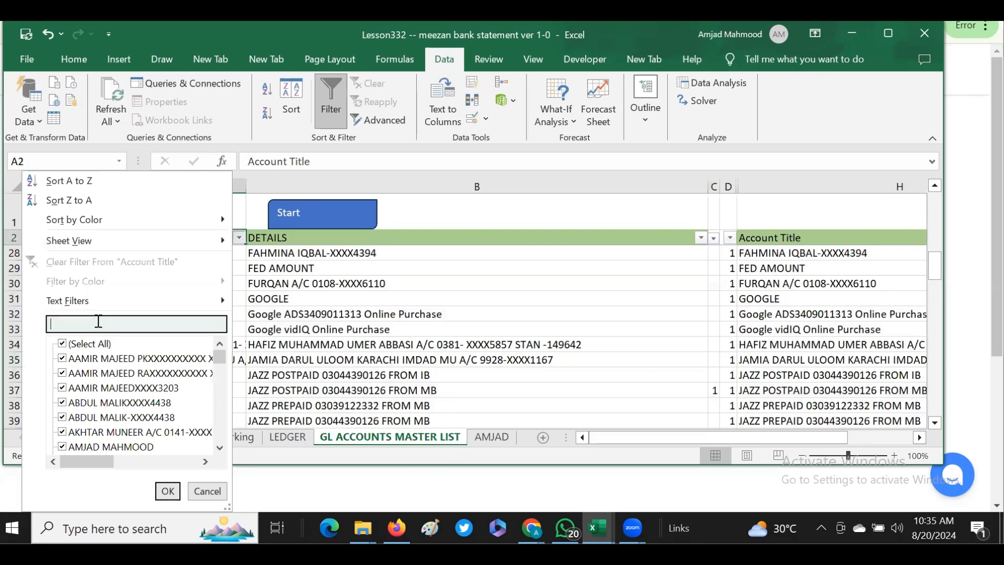
pyautogui.write('jazz')
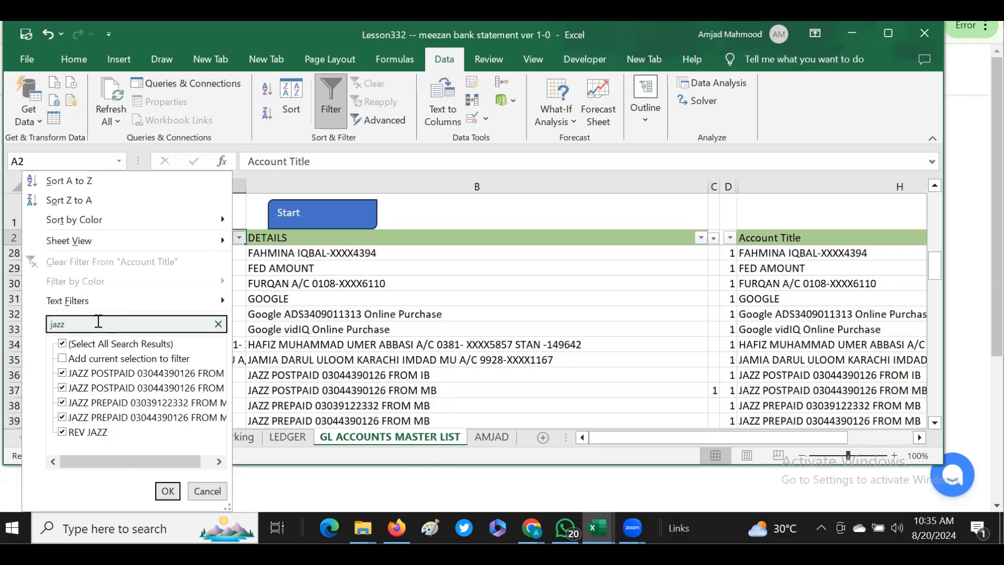
pyautogui.press('Return')
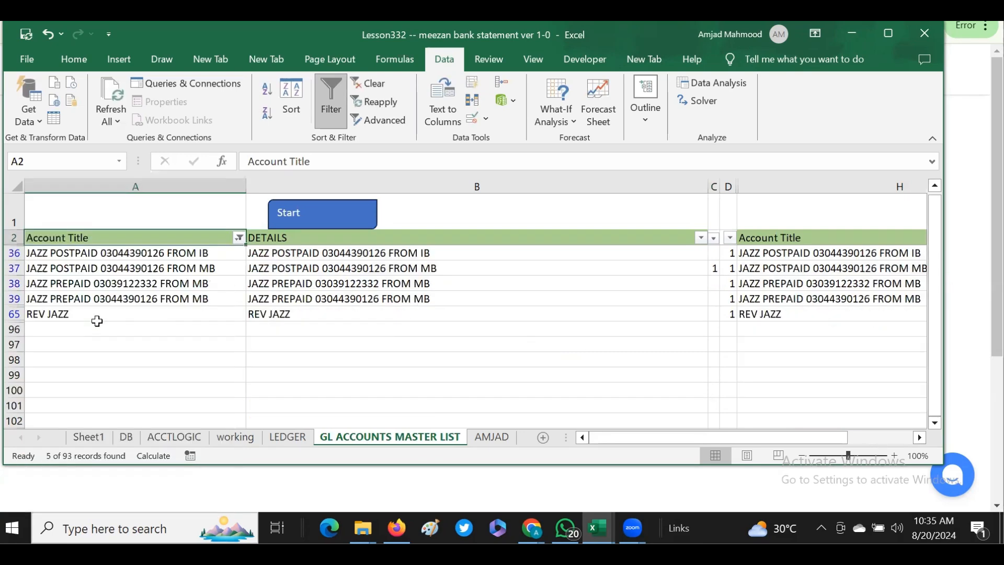
# - Set the account title in A36 to JAZZ mobilink by referencing ACCTLOGIC A4, and keep it as a plain value
pyautogui.click(50, 253)
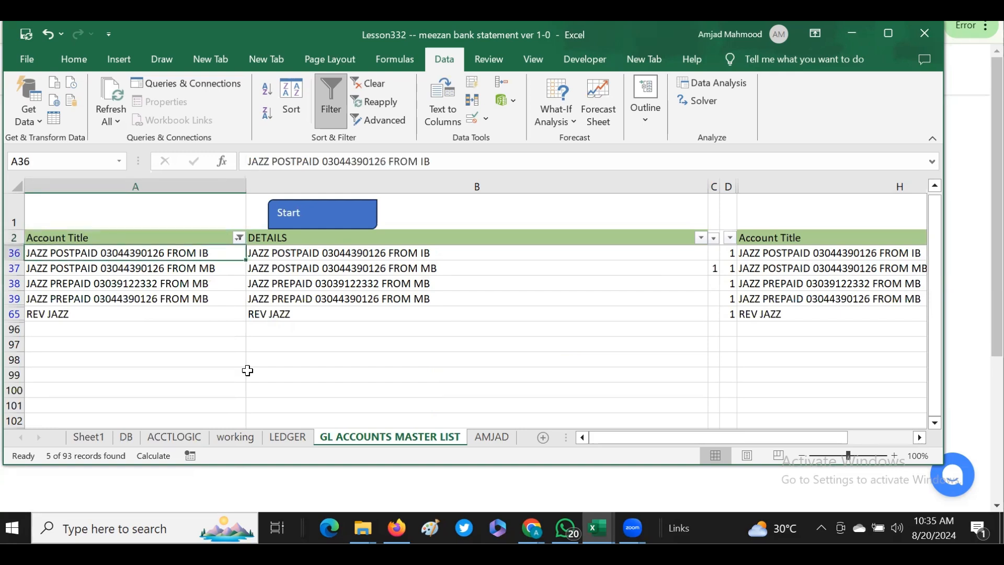
pyautogui.write('=')
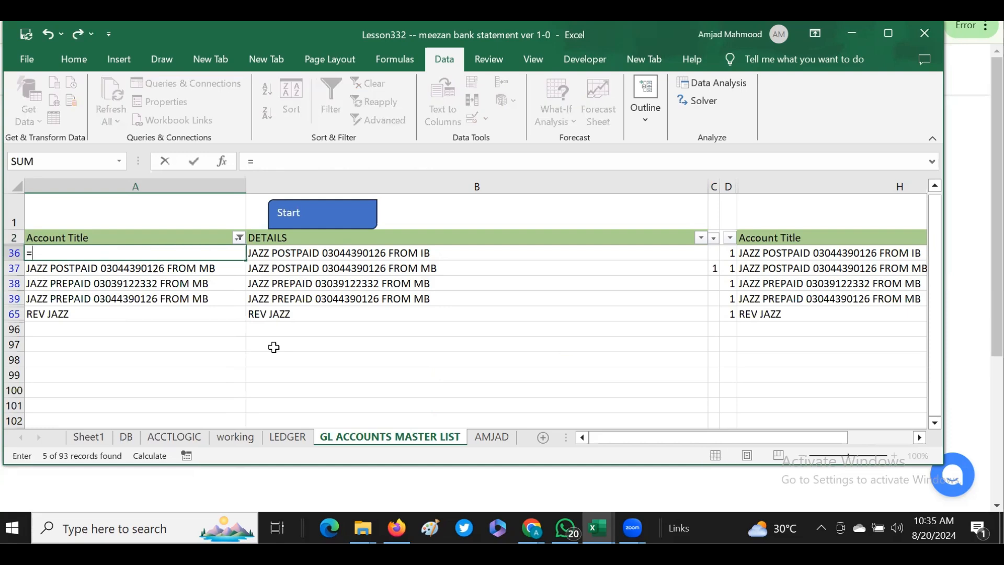
pyautogui.click(288, 437)
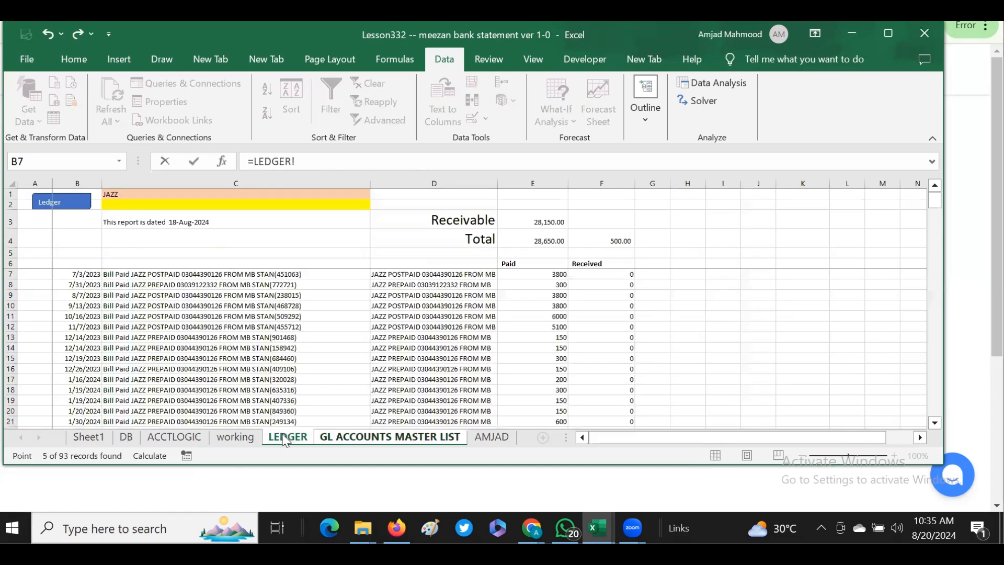
pyautogui.click(179, 436)
pyautogui.click(60, 217)
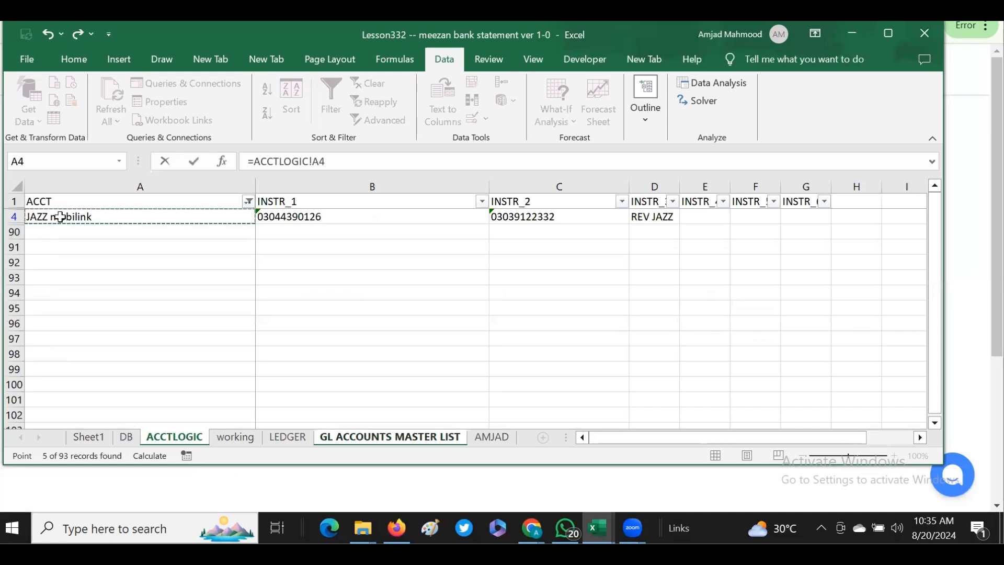
pyautogui.press('Escape')
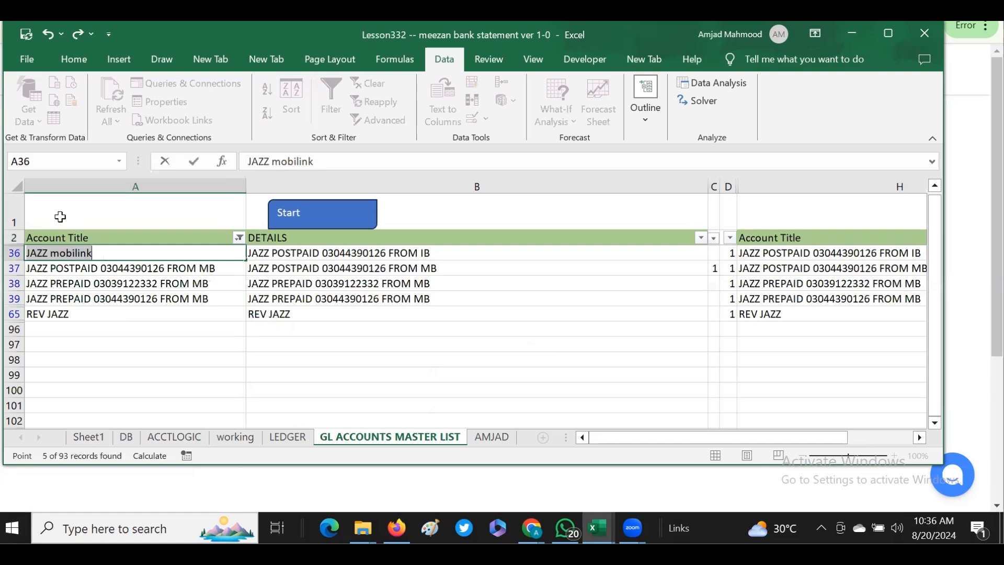
pyautogui.press('Return')
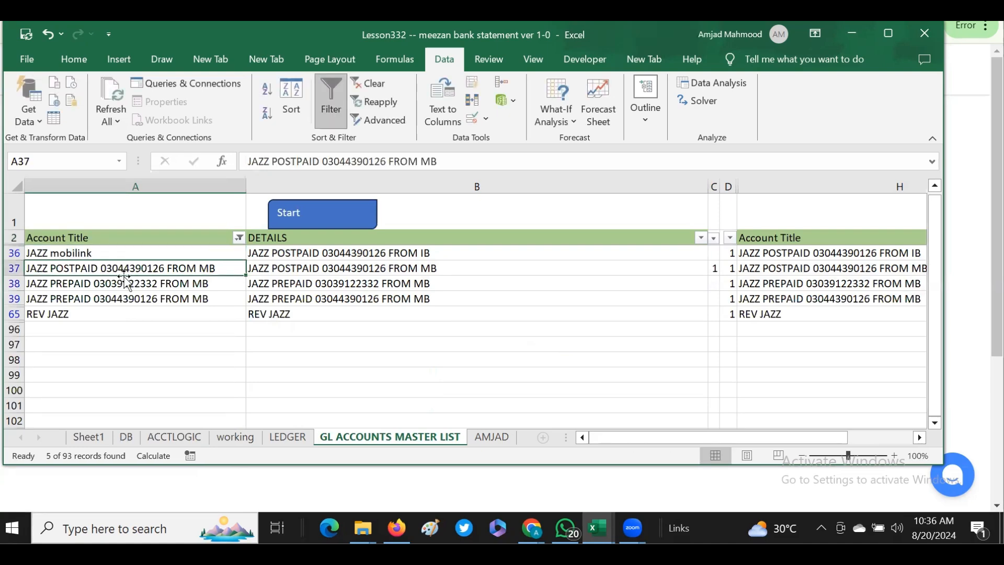
# - Copy JAZZ mobilink from A36 into the DETAILS cell B36 and the second Account Title cell H36
pyautogui.click(82, 253)
pyautogui.hotkey('ctrl', 'c')
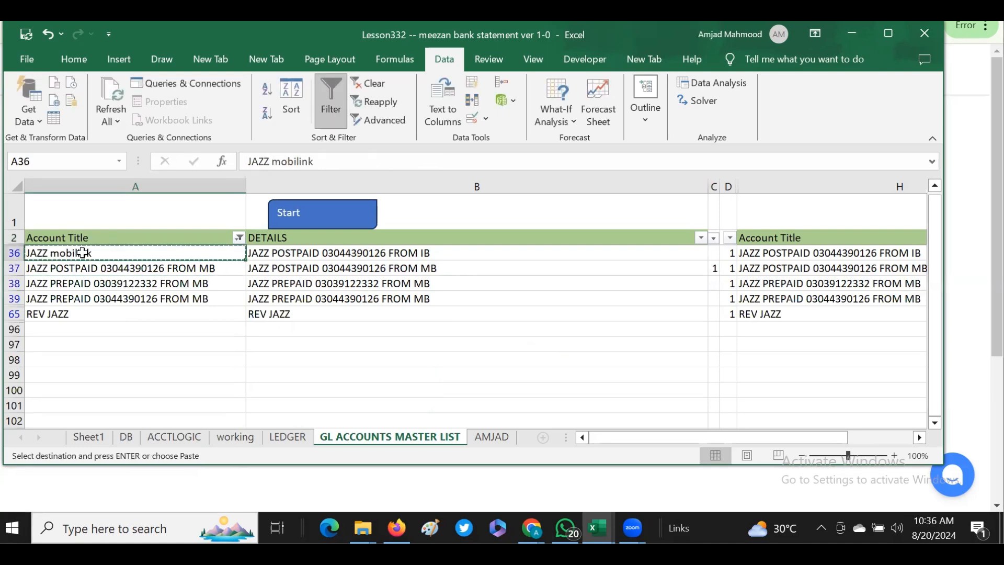
pyautogui.press('Right')
pyautogui.hotkey('shift', 'Right')
pyautogui.hotkey('shift', 'Left')
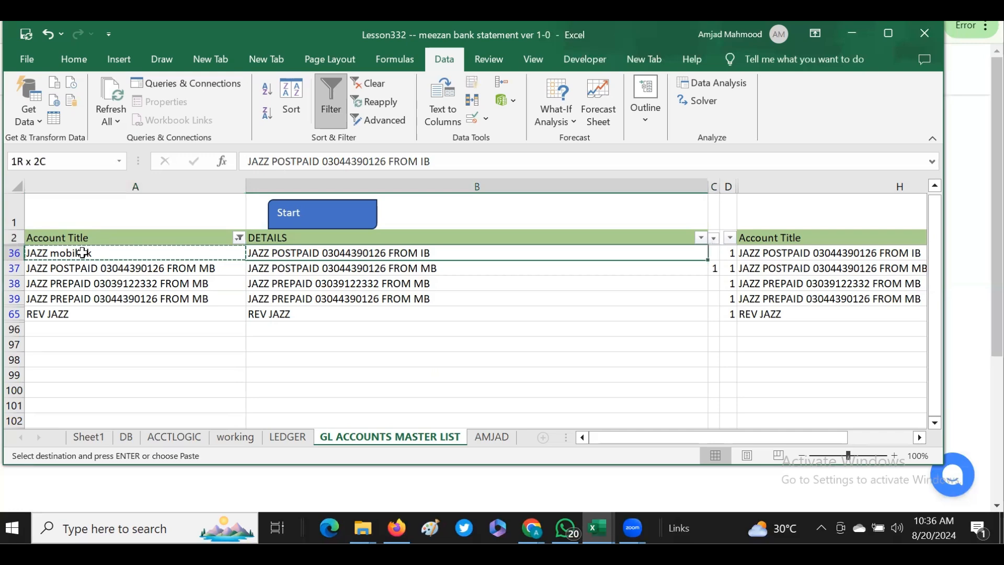
pyautogui.hotkey('ctrl', 'v')
pyautogui.press('Escape')
pyautogui.hotkey('ctrl', 'c')
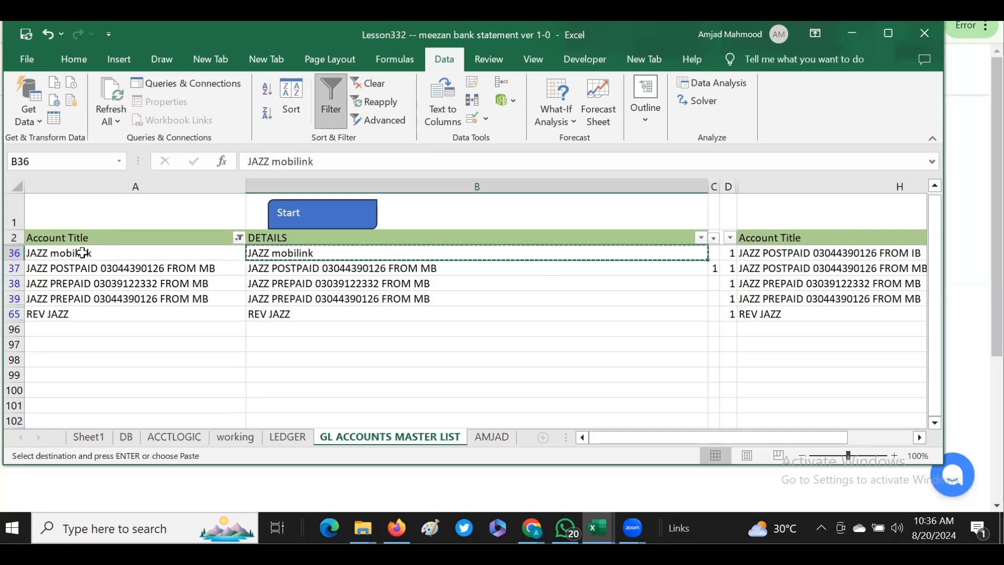
pyautogui.press('Right')
pyautogui.press('Right')
pyautogui.press('Right')
pyautogui.press('Return')
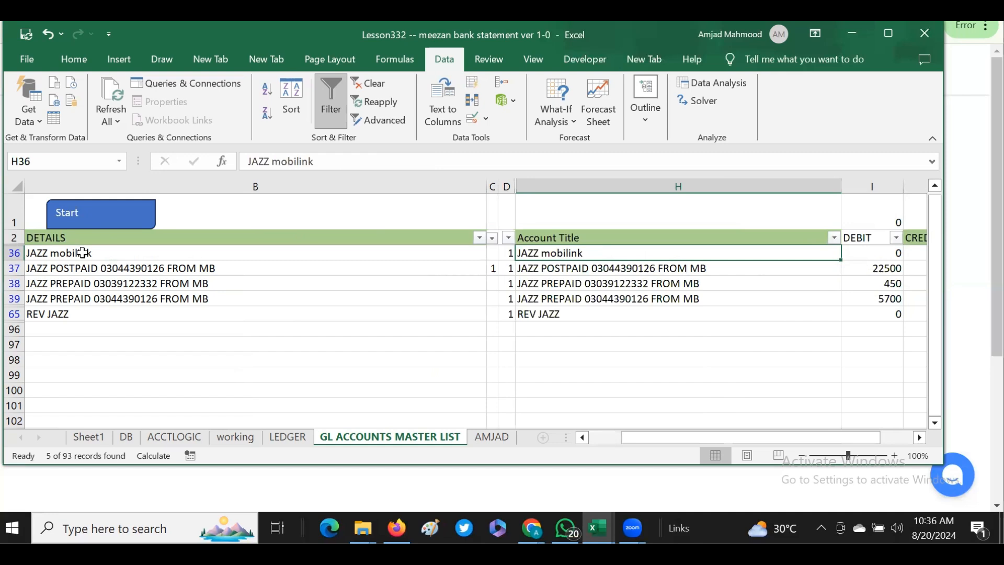
# - Delete the other JAZZ rows 37, 38, 39 and 65 from the master list and inspect the CREDIT difference formula in J1
pyautogui.click(920, 437)
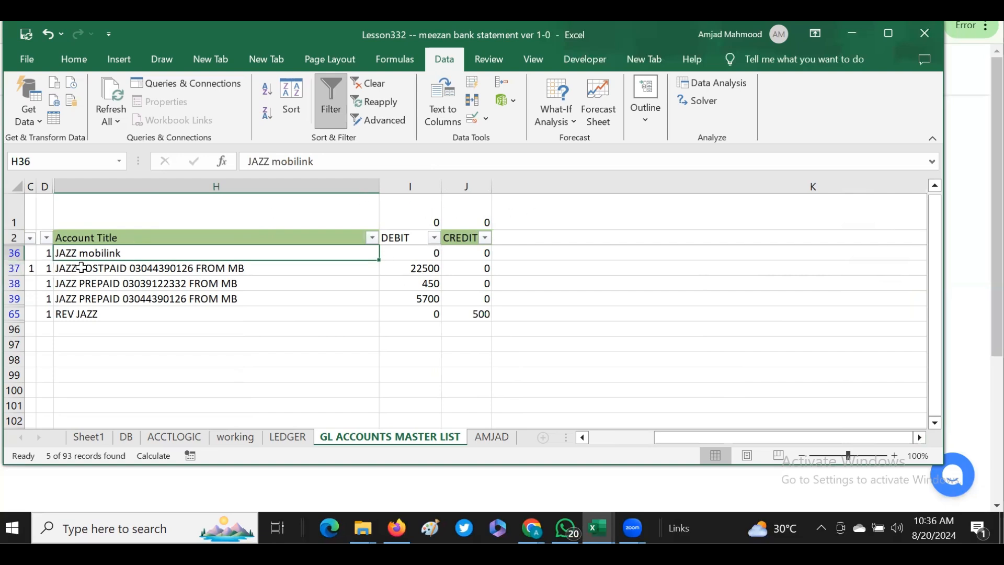
pyautogui.moveTo(22, 268); pyautogui.dragTo(15, 310)
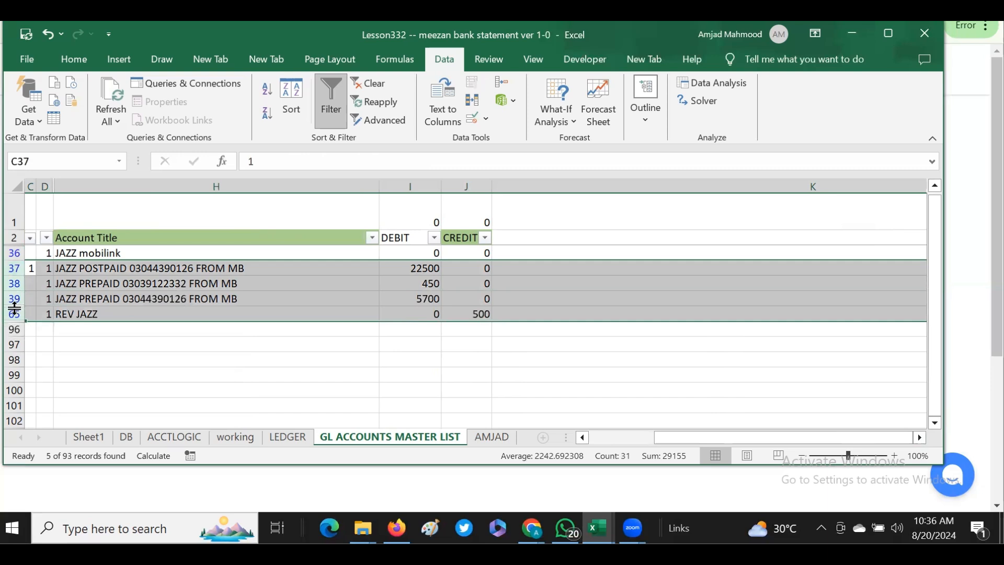
pyautogui.hotkey('ctrl', '-')
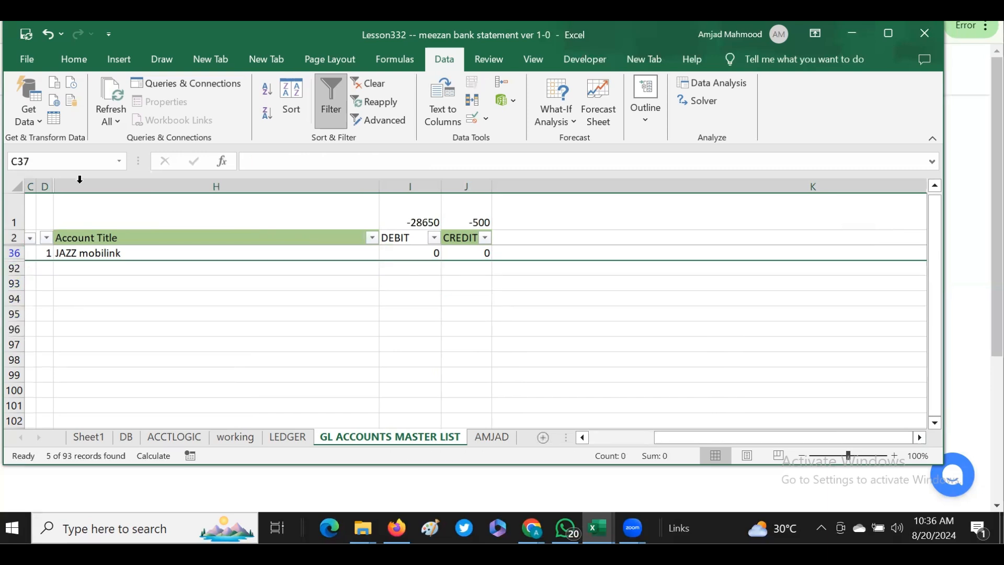
pyautogui.click(479, 216)
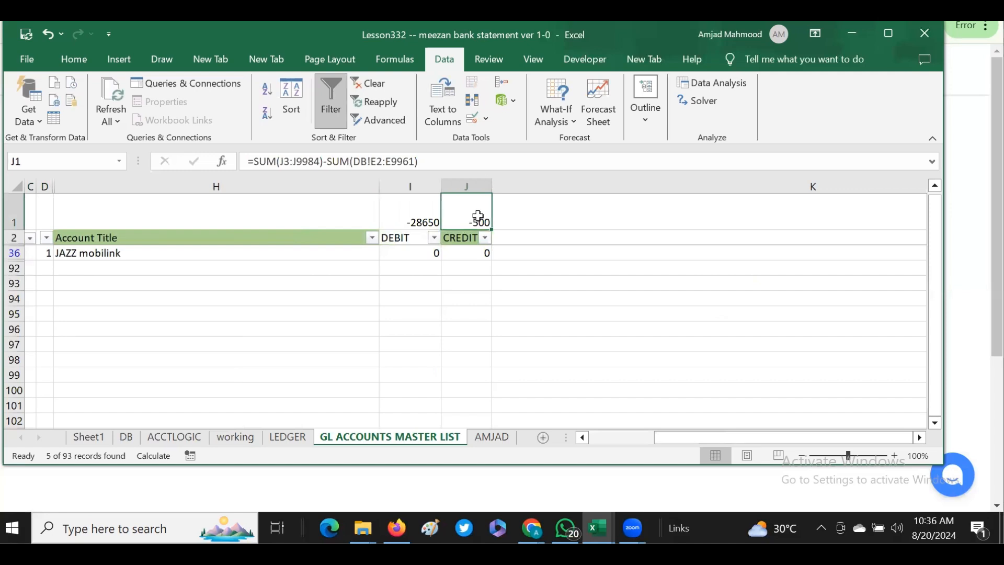
# - Clear the Account Title filter so the master list shows every account again
pyautogui.click(588, 433)
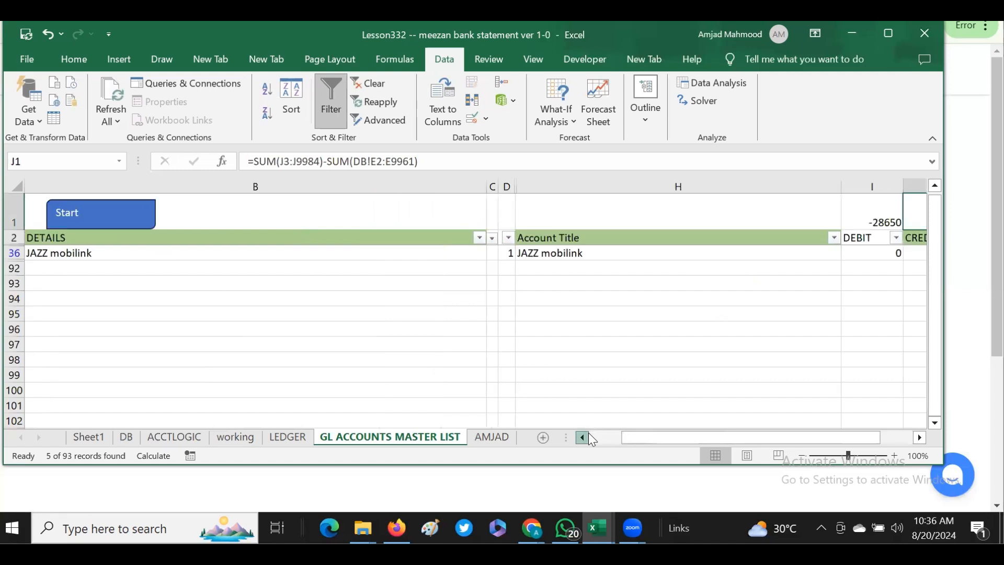
pyautogui.click(589, 433)
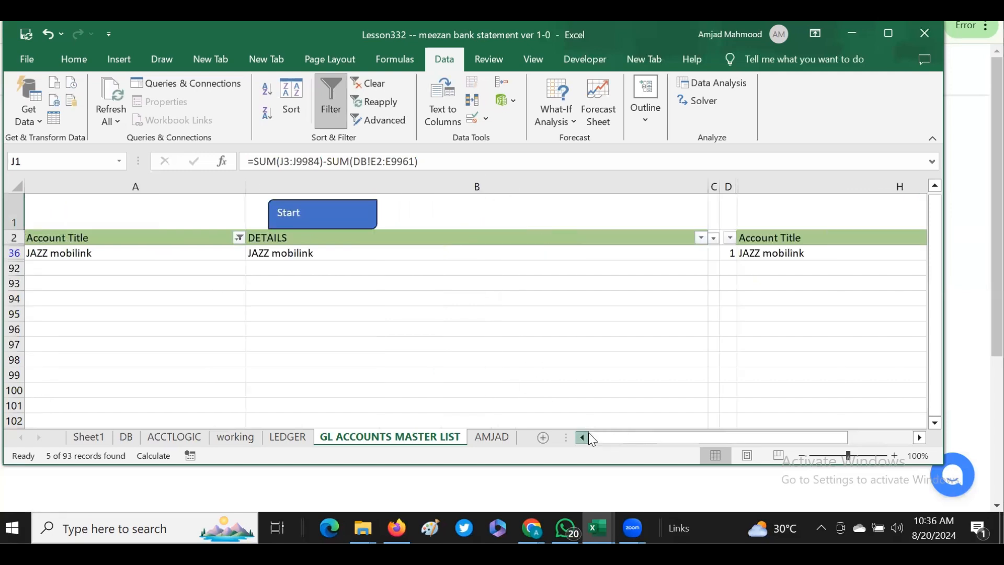
pyautogui.click(239, 238)
pyautogui.click(148, 259)
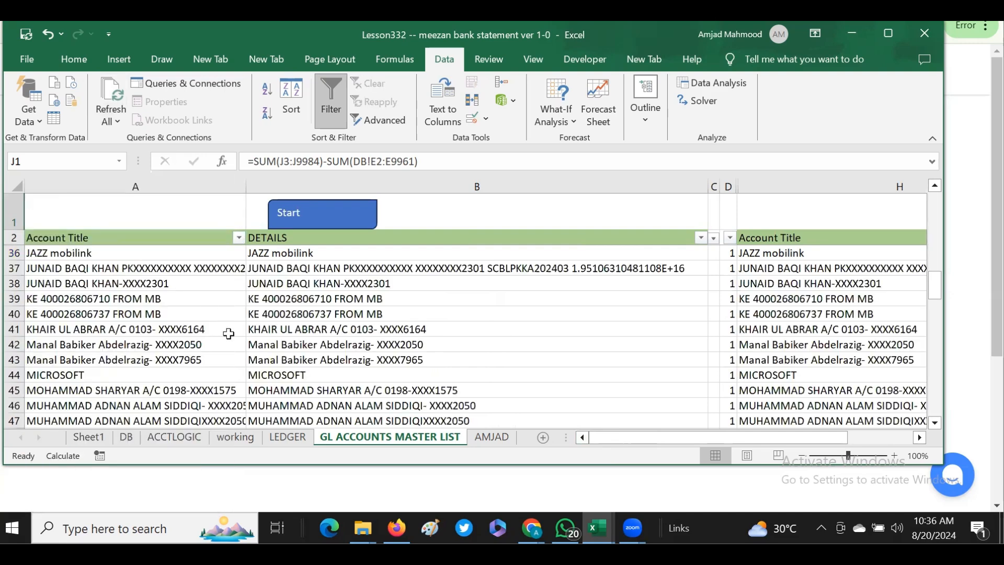
pyautogui.click(215, 341)
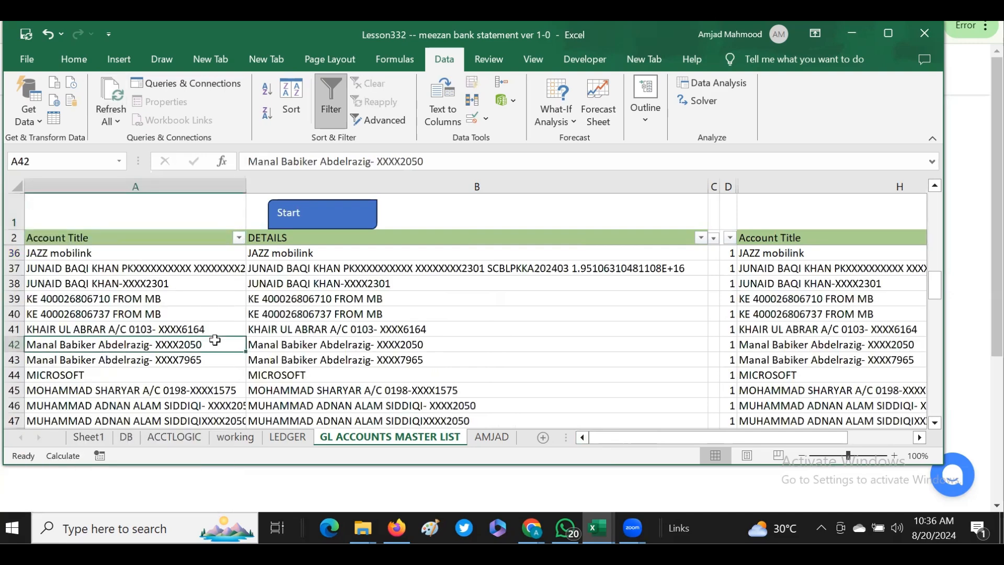
# - Run the step 3 macro on Sheet1 to reprocess the bank statement with the revised account names
pyautogui.click(95, 437)
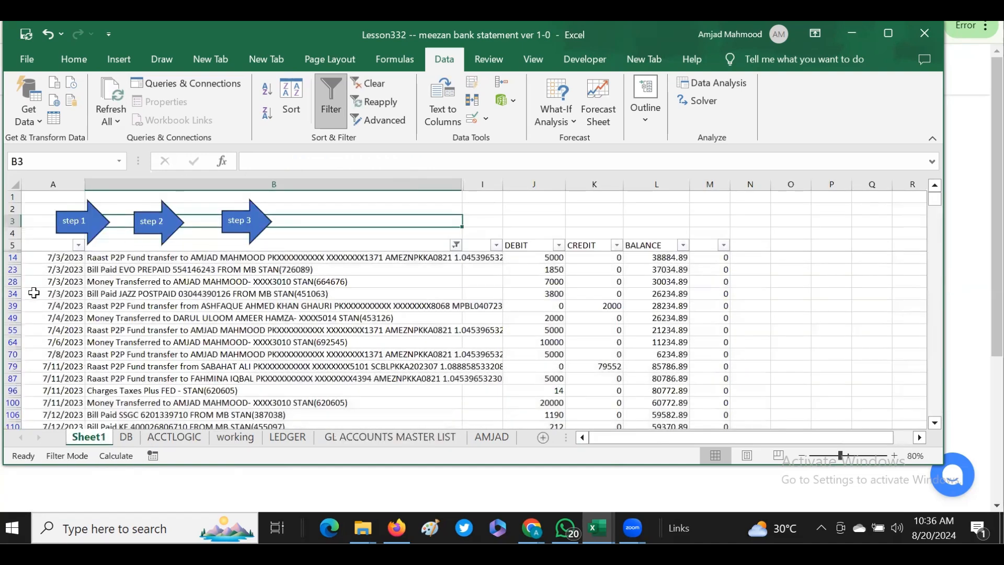
pyautogui.click(36, 241)
pyautogui.click(239, 220)
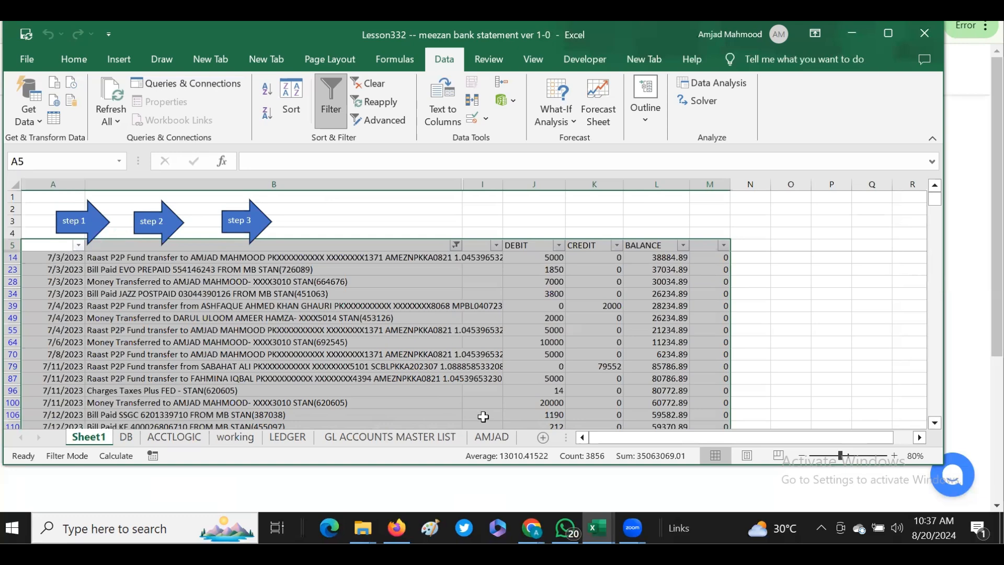
# - Review the regenerated GL ACCOUNTS MASTER LIST and check the DEBIT and CREDIT difference cells I1:J1
pyautogui.click(390, 437)
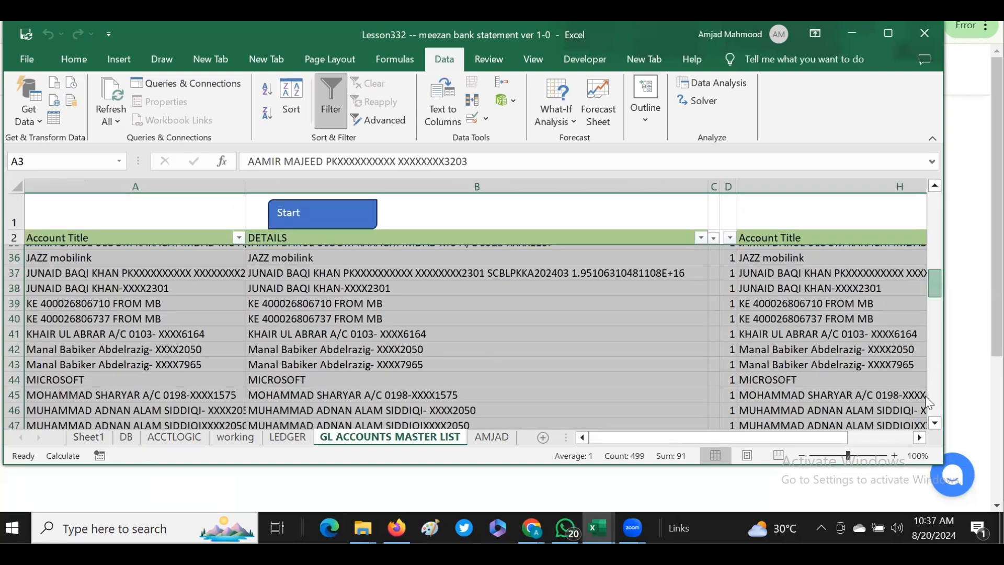
pyautogui.scroll(-17, 925, 396)
pyautogui.scroll(20, 934, 388)
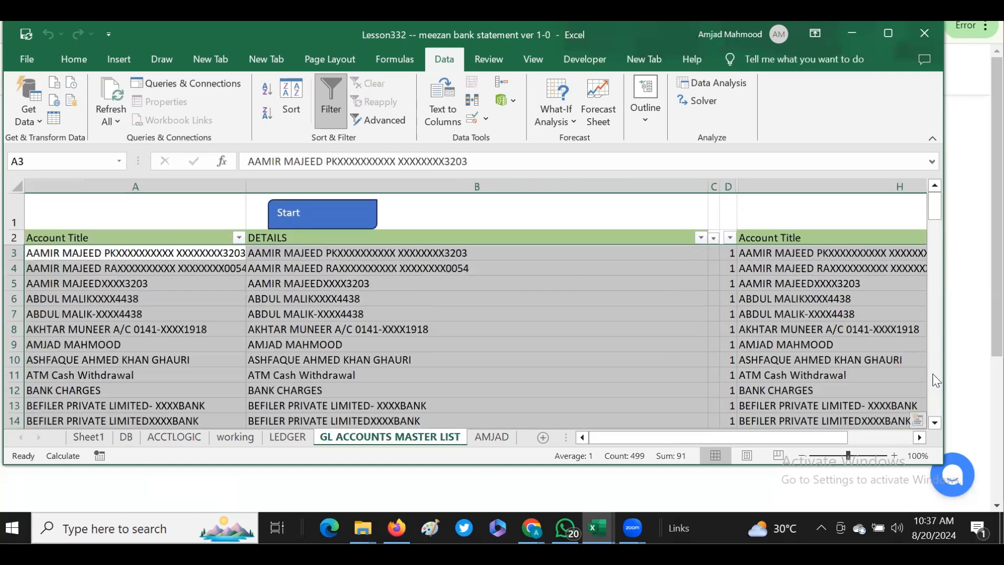
pyautogui.click(895, 437)
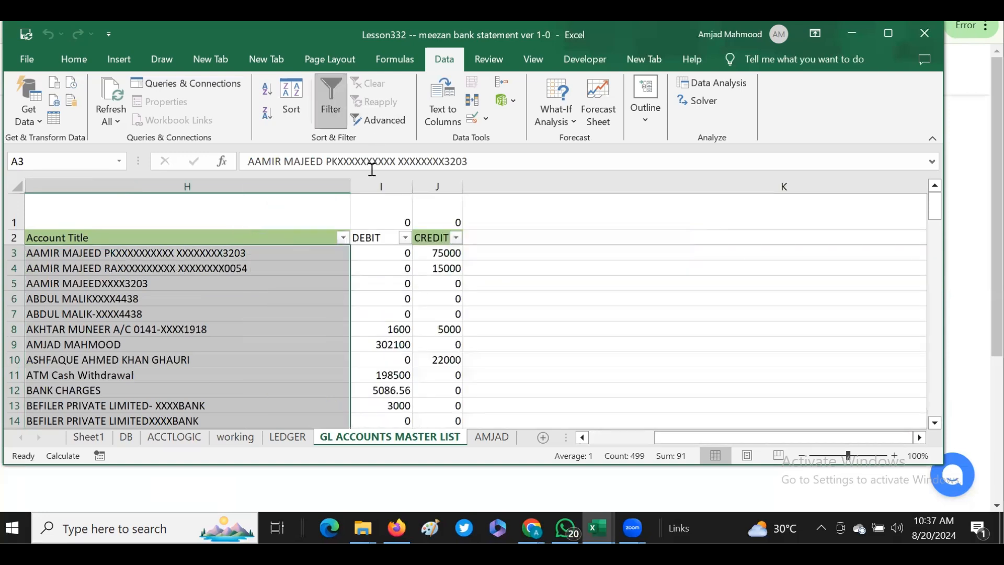
pyautogui.moveTo(396, 215); pyautogui.dragTo(433, 209)
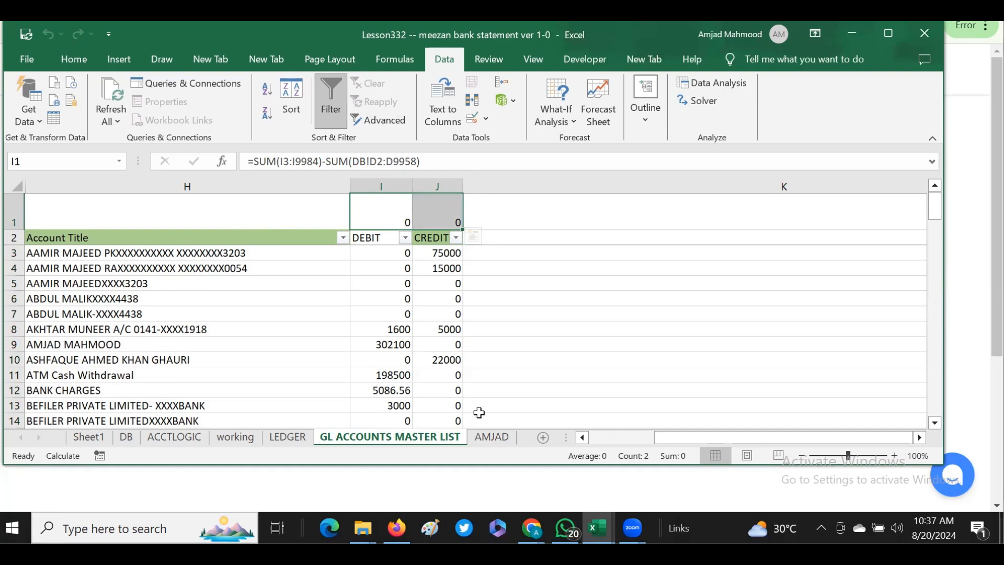
# - Regenerate the JAZZ ledger on the LEDGER sheet and review the account names in D7:D32
pyautogui.click(283, 437)
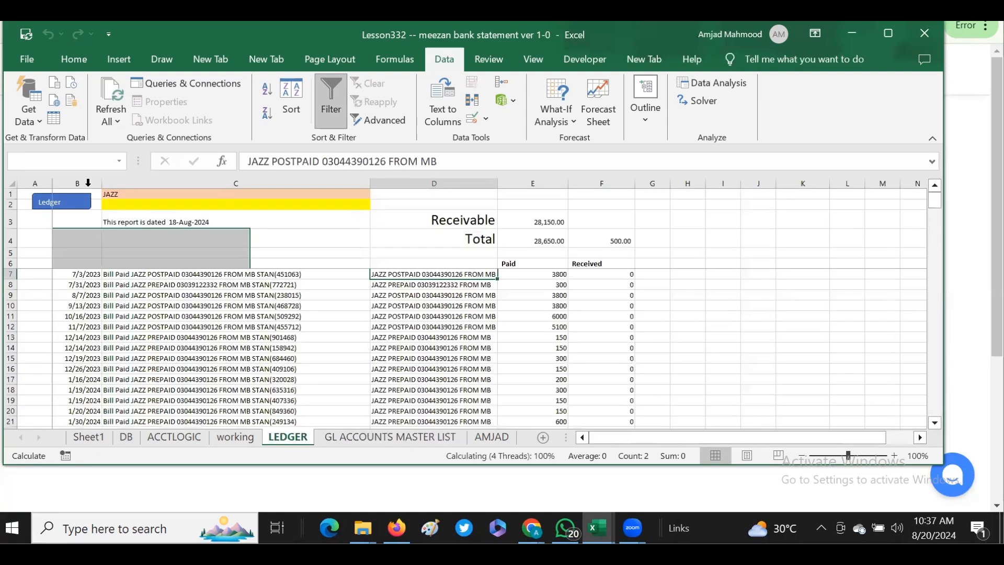
pyautogui.click(106, 194)
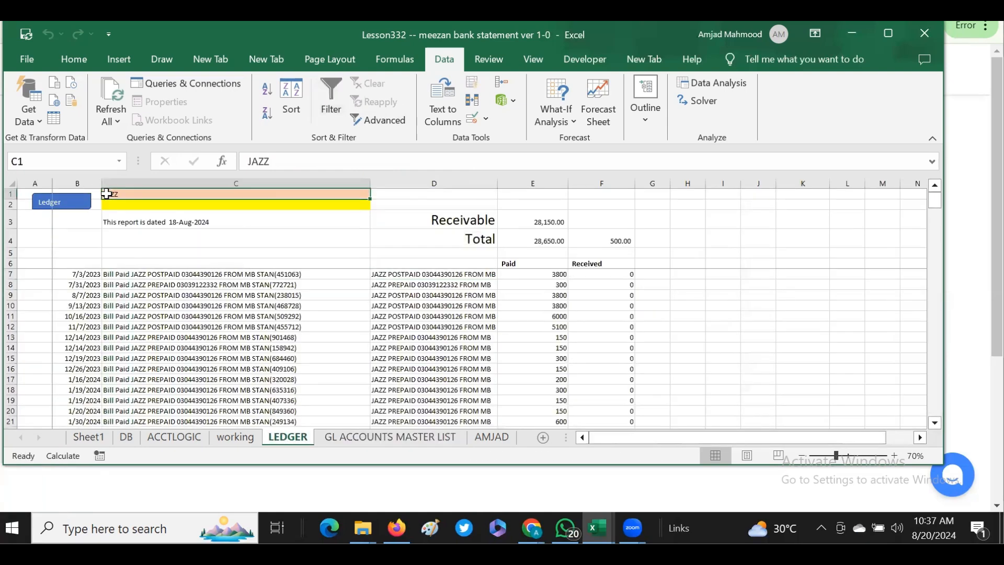
pyautogui.click(54, 206)
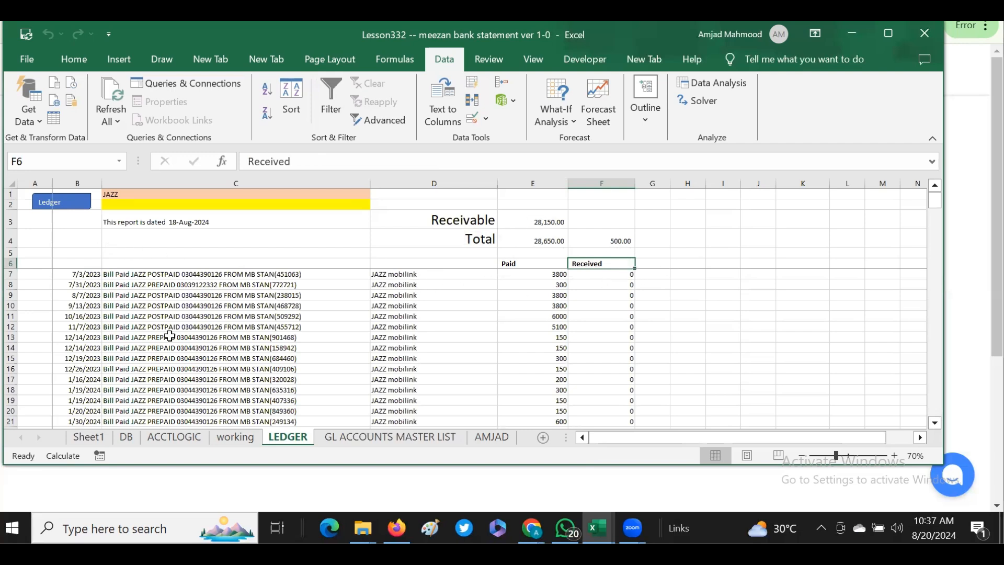
pyautogui.moveTo(414, 274); pyautogui.dragTo(418, 409)
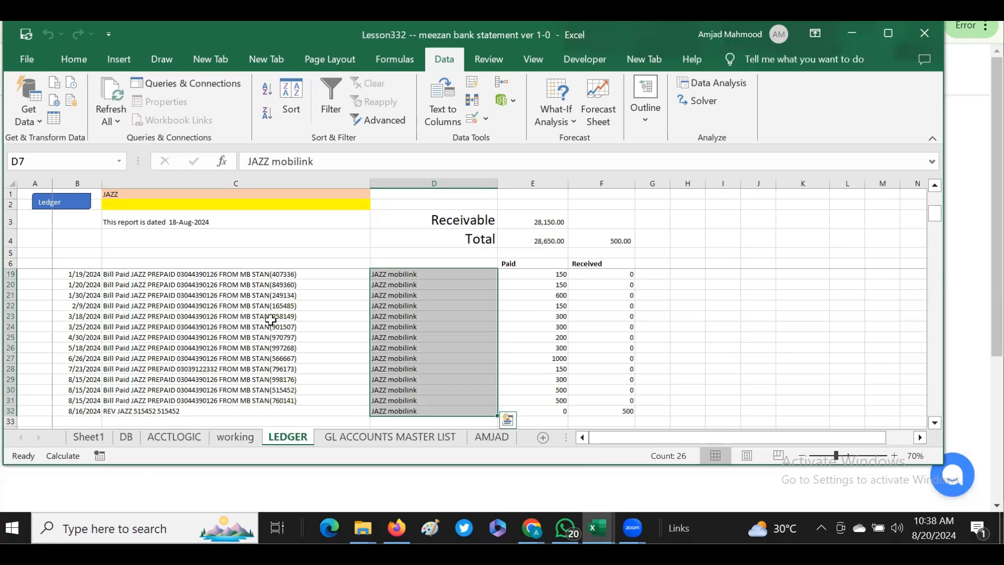
# - Examine the account titles in columns A and H of the GL ACCOUNTS MASTER LIST sheet
pyautogui.click(381, 439)
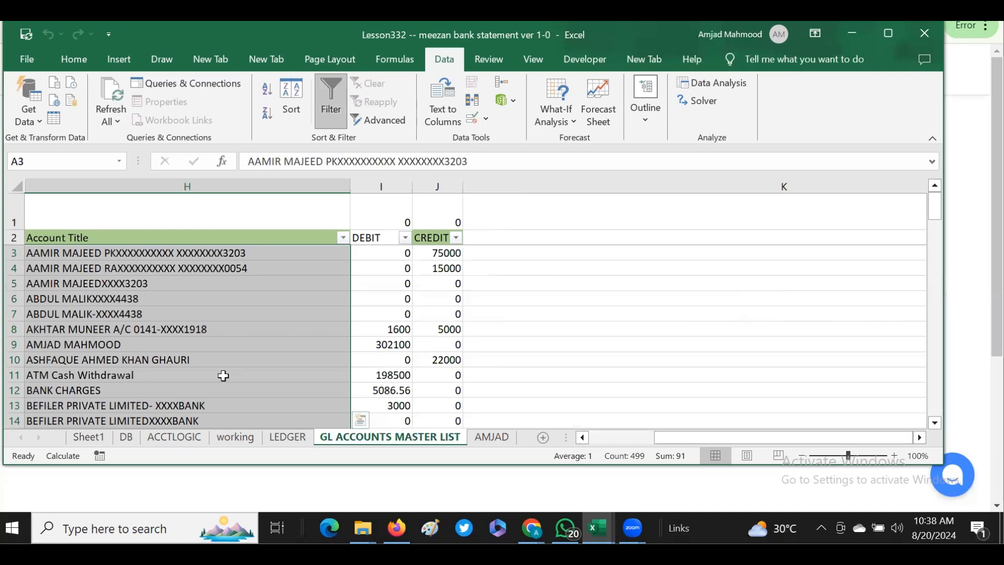
pyautogui.click(582, 439)
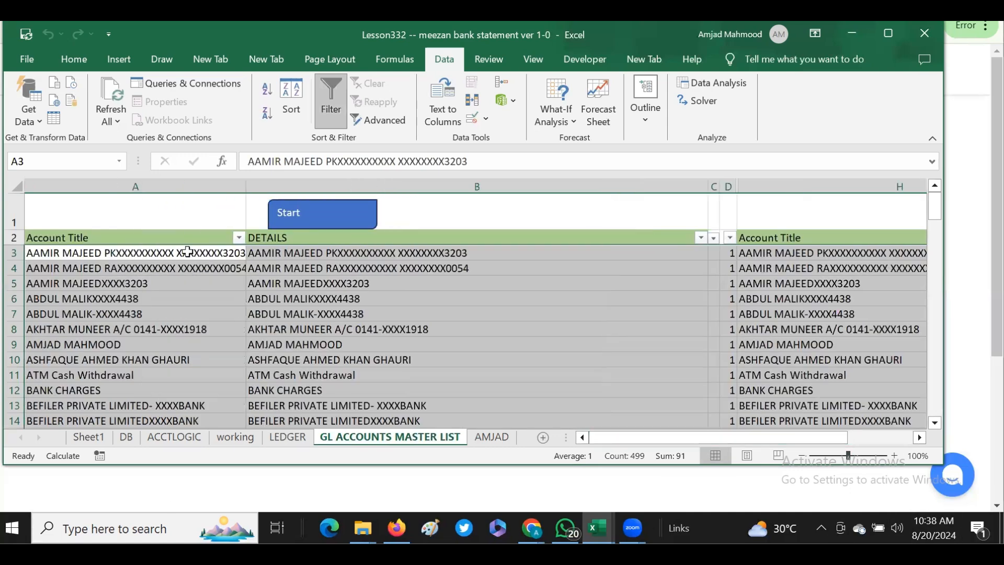
pyautogui.click(799, 301)
pyautogui.moveTo(799, 302); pyautogui.dragTo(798, 314)
pyautogui.moveTo(760, 253); pyautogui.dragTo(759, 285)
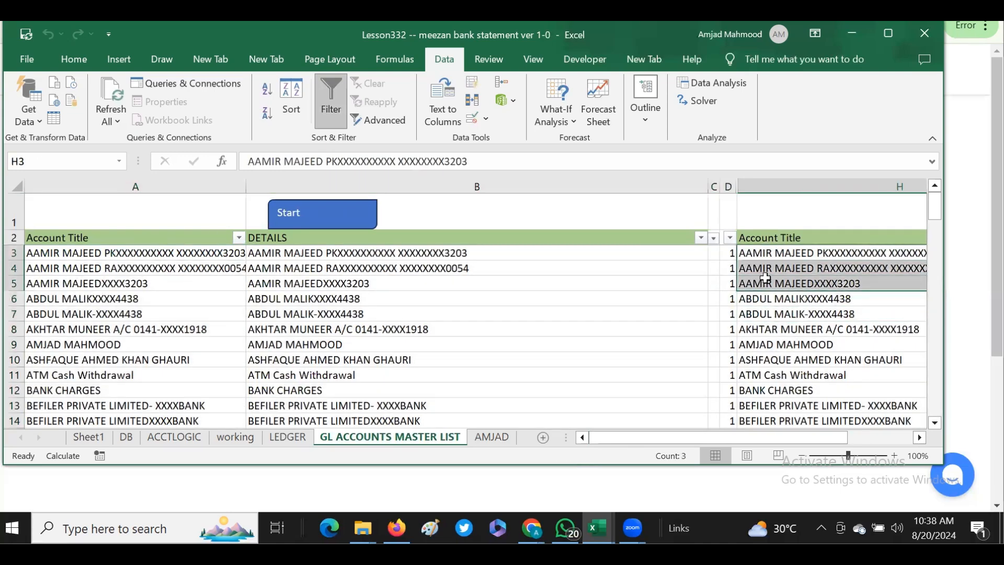
pyautogui.click(757, 399)
pyautogui.click(935, 422)
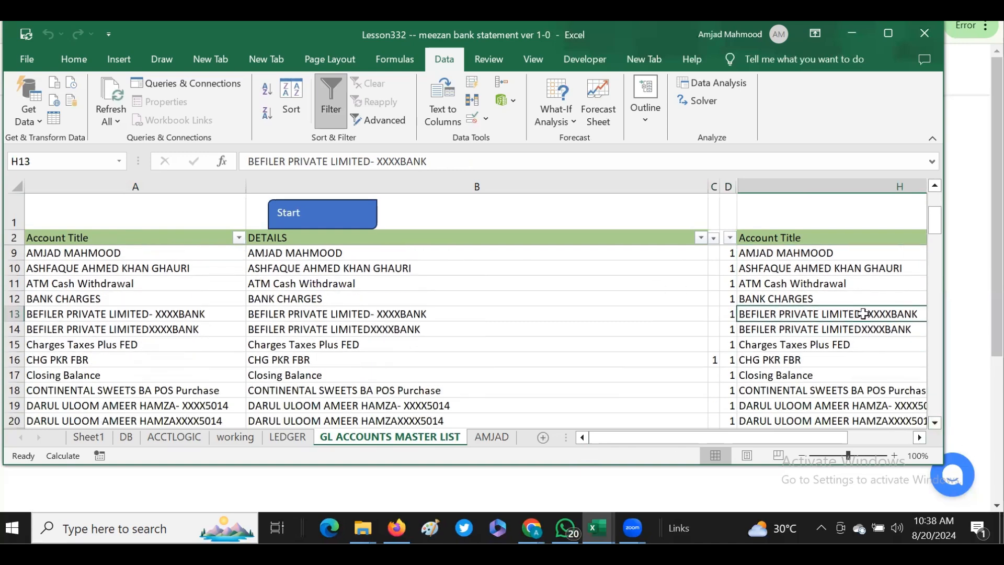
# - Compare the DEBIT and CREDIT amounts of the two BEFILER PRIVATE LIMITED accounts in rows 13 and 14
pyautogui.press('Right')
pyautogui.press('Right')
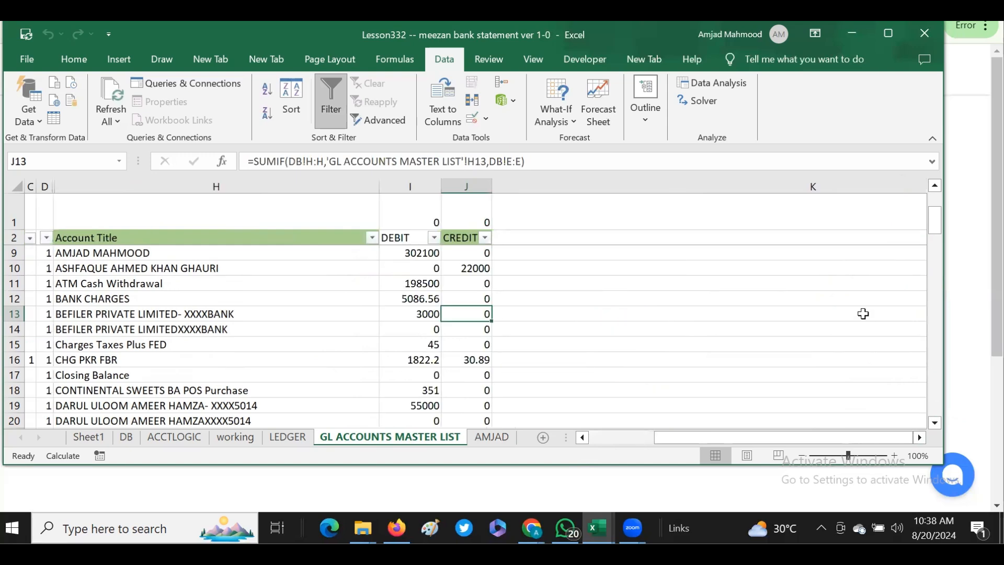
pyautogui.press('Left')
pyautogui.press('Left')
pyautogui.press('Down')
pyautogui.press('Right')
pyautogui.press('Right')
pyautogui.press('Left')
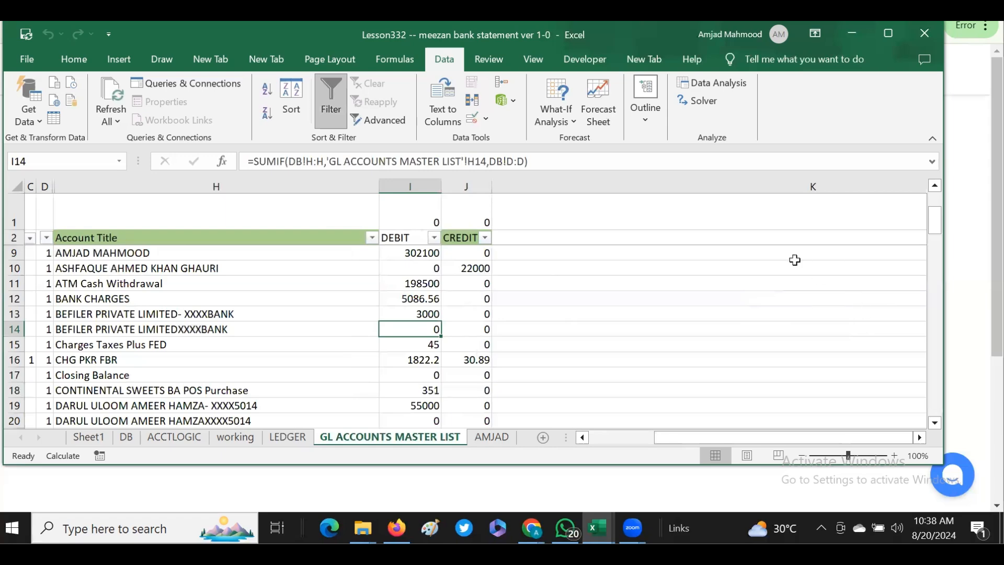
# - Filter the master list to accounts whose DEBIT and CREDIT are both 0
pyautogui.click(433, 238)
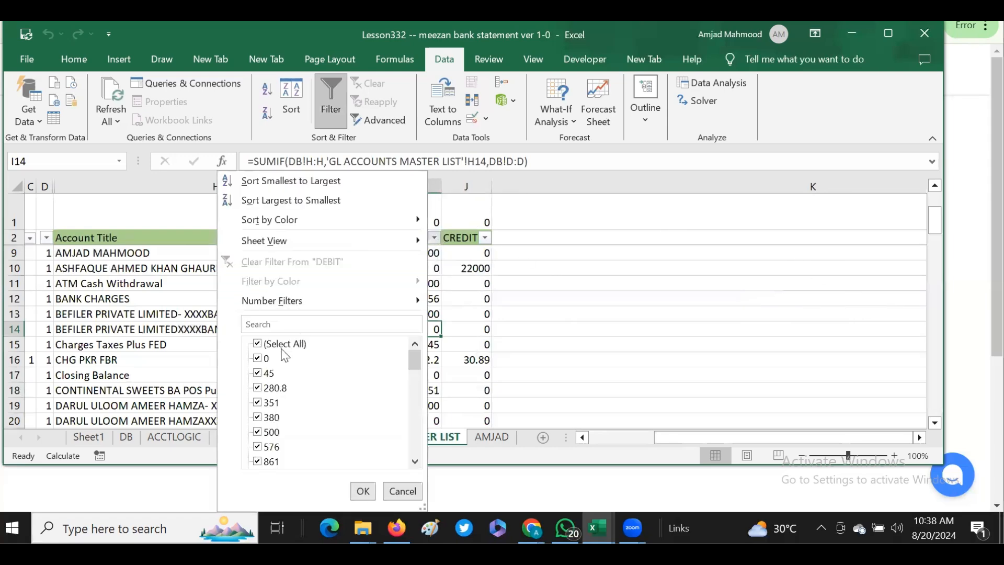
pyautogui.click(257, 343)
pyautogui.click(257, 359)
pyautogui.click(363, 491)
pyautogui.click(485, 238)
pyautogui.click(308, 344)
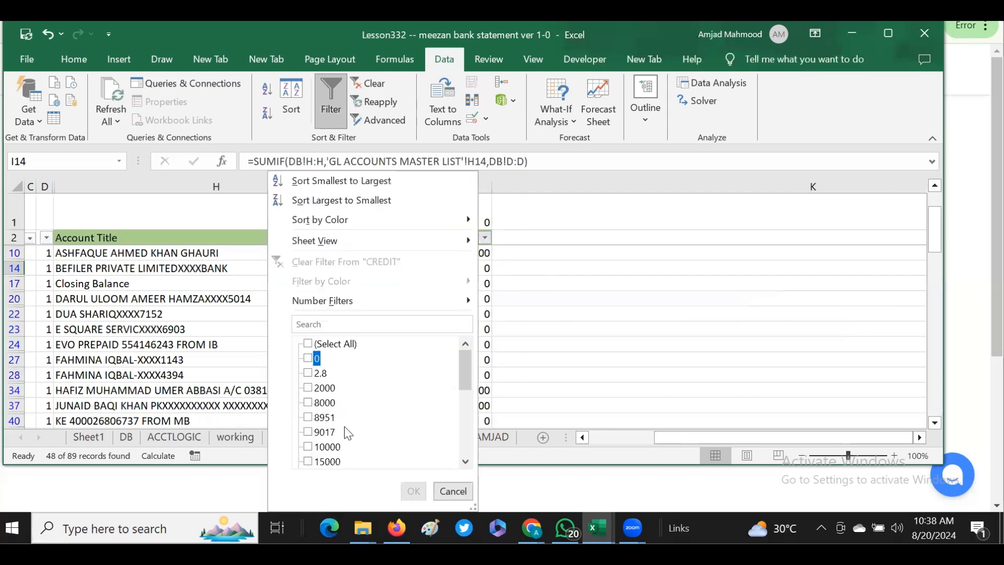
pyautogui.press('Return')
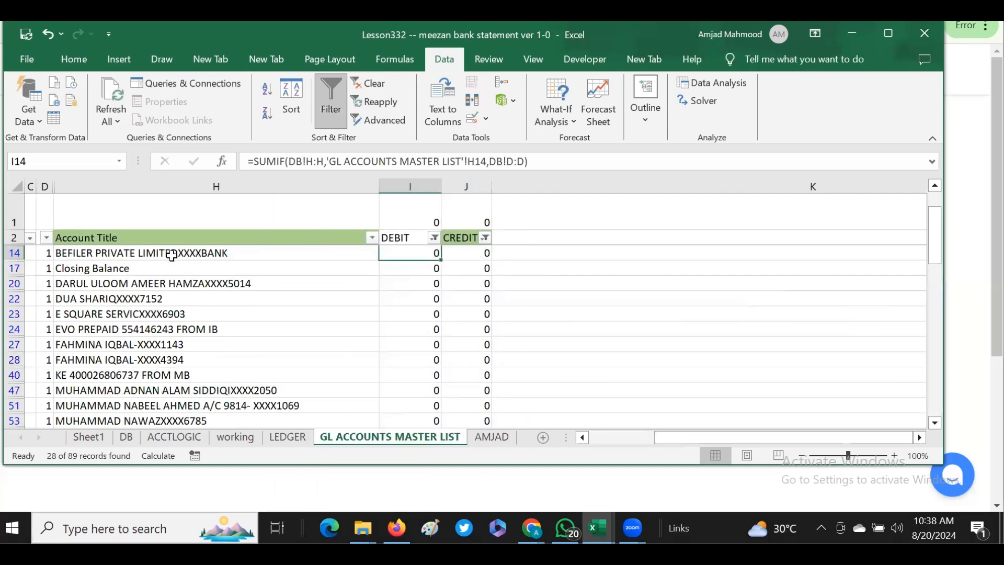
# - Delete the filtered zero-amount account rows from row 14 through row 83 as entire sheet rows
pyautogui.click(172, 253)
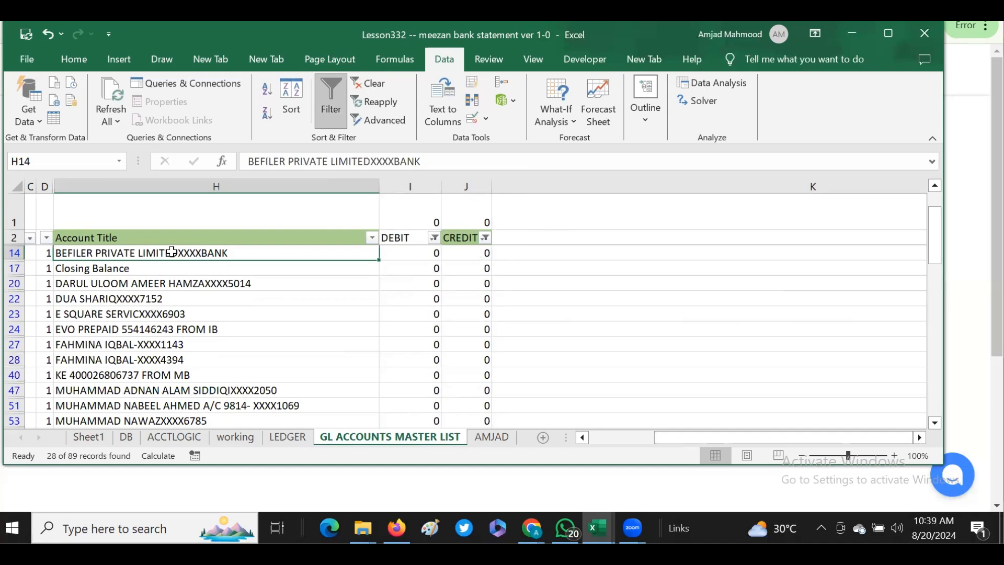
pyautogui.hotkey('ctrl', 'shift', 'Down')
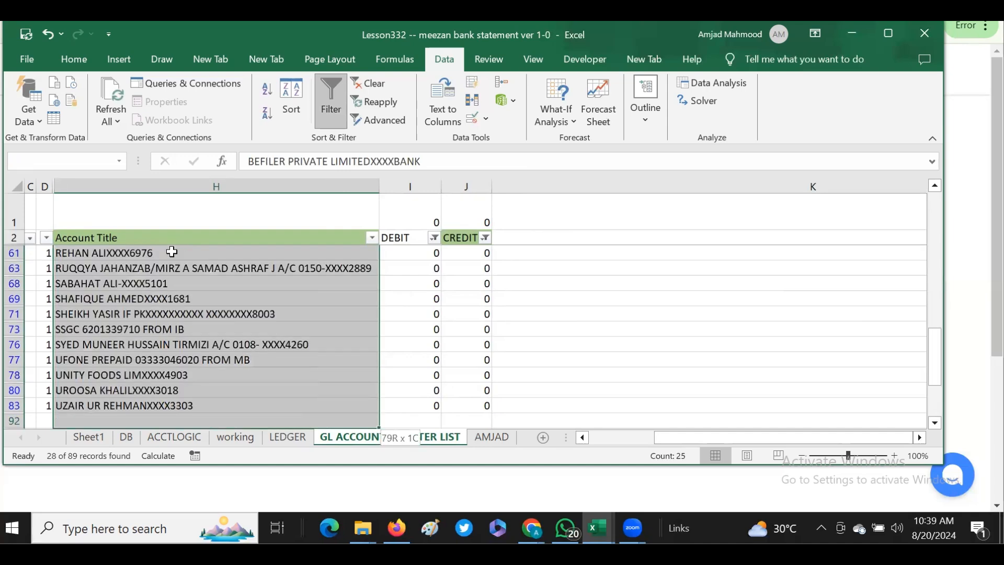
pyautogui.keyDown('shift'); pyautogui.click(122, 406); pyautogui.keyUp('shift')
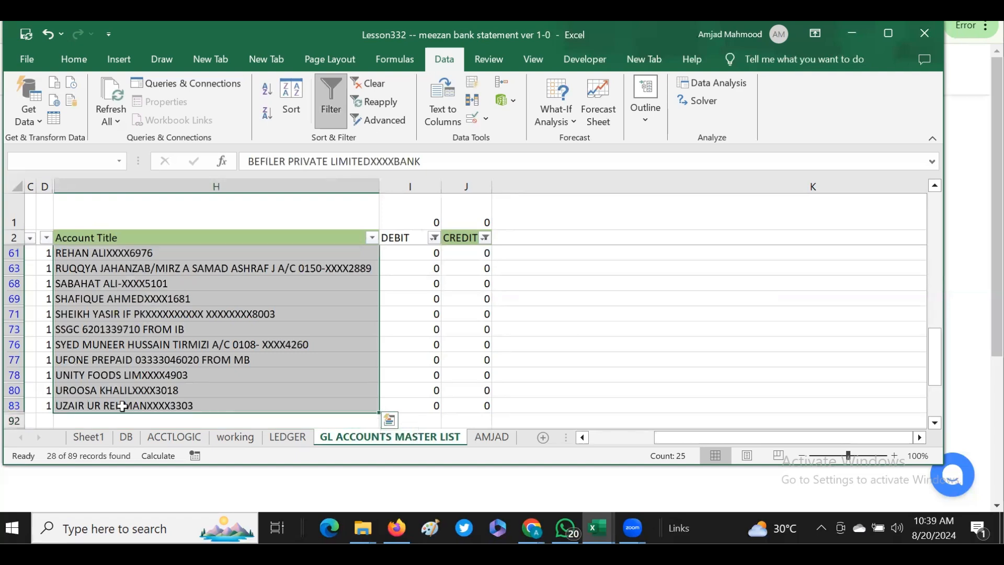
pyautogui.hotkey('ctrl', '-')
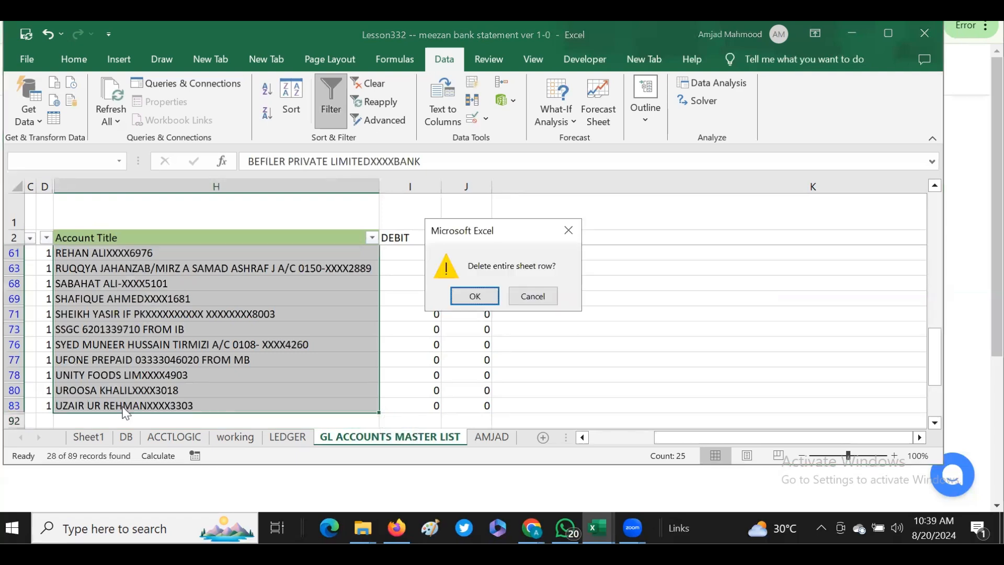
pyautogui.click(473, 295)
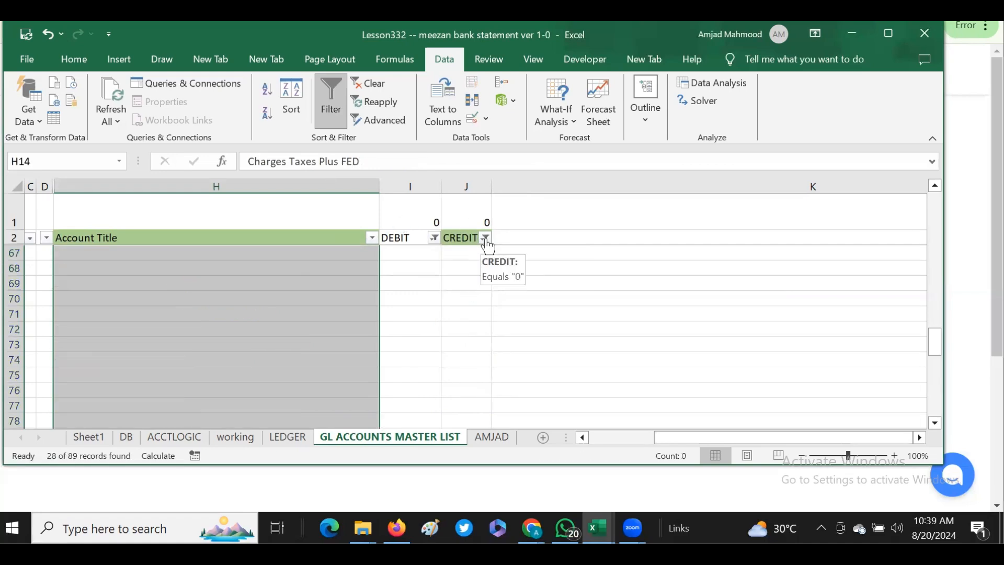
# - Clear the DEBIT and CREDIT filters from the master list
pyautogui.click(433, 239)
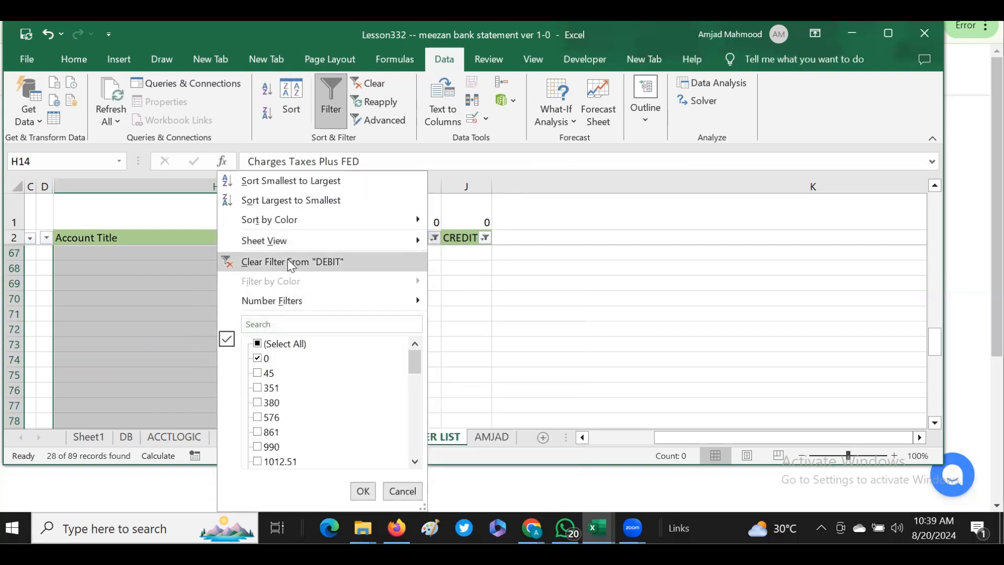
pyautogui.click(292, 262)
pyautogui.click(485, 238)
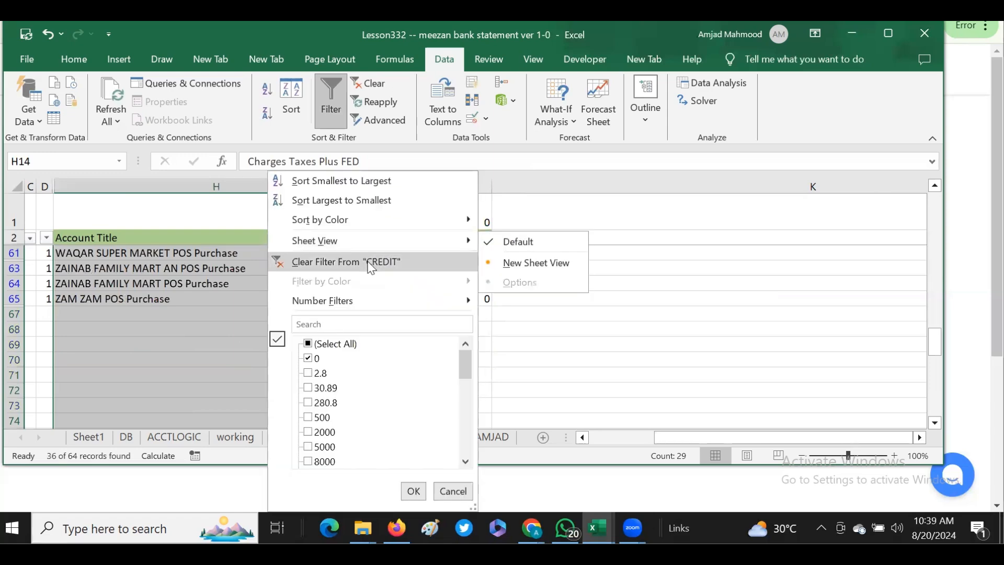
pyautogui.click(371, 262)
# - Examine the accounts at the end of the list, comparing the similar WAQAR and ZAINAB FAMILY MART titles and the WAQAR debit amounts
pyautogui.click(307, 240)
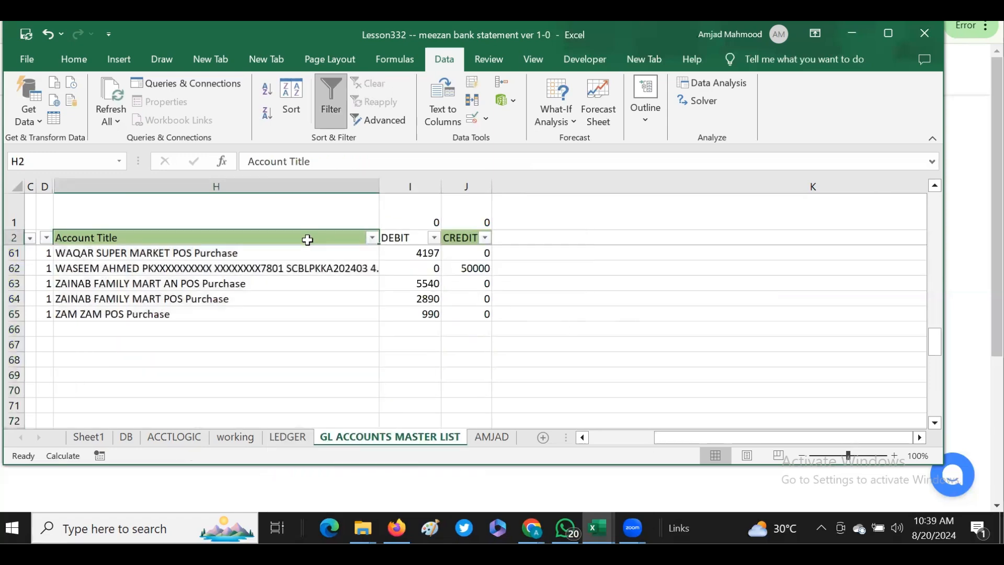
pyautogui.press('Down')
pyautogui.hotkey('ctrl', 'Down')
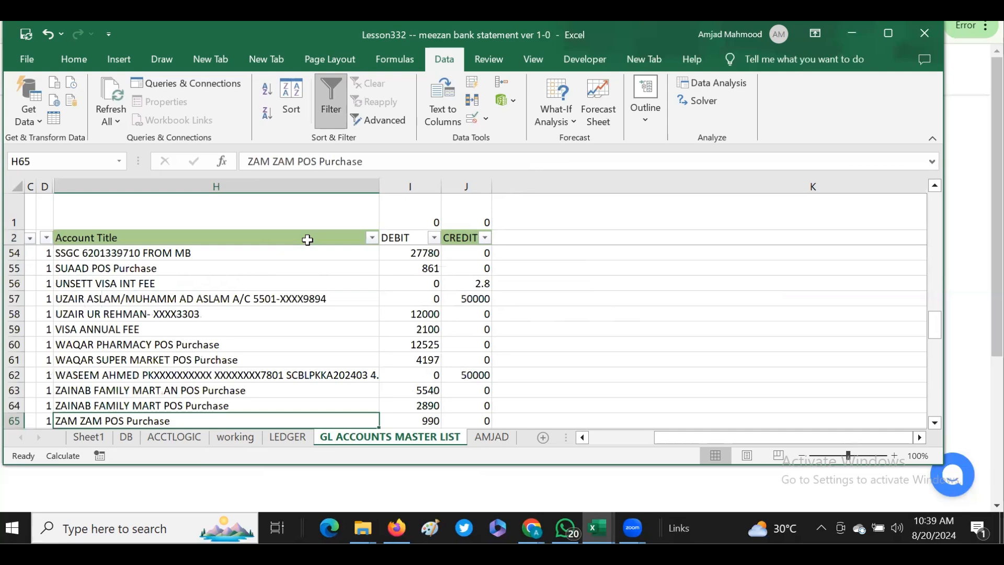
pyautogui.press('Down')
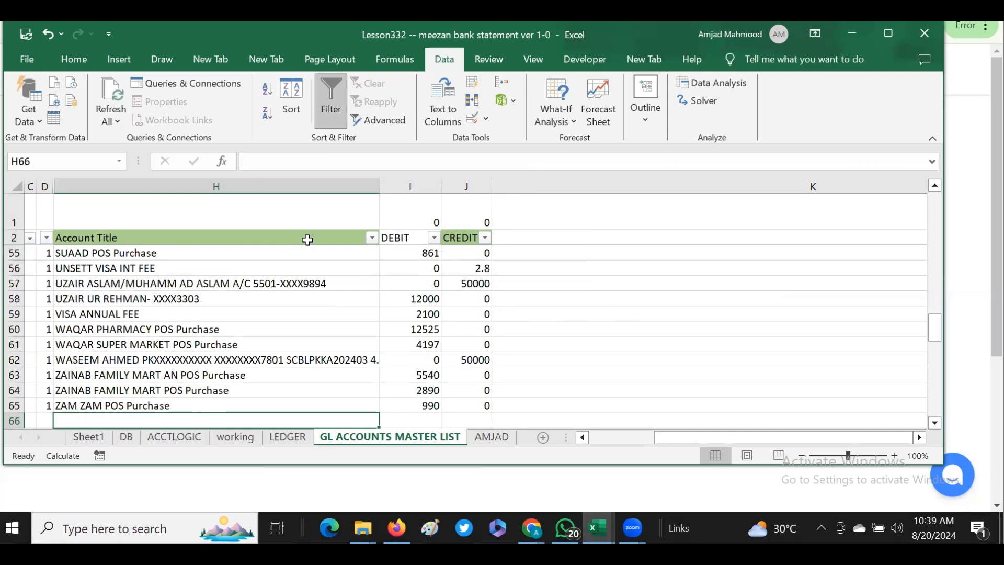
pyautogui.click(126, 405)
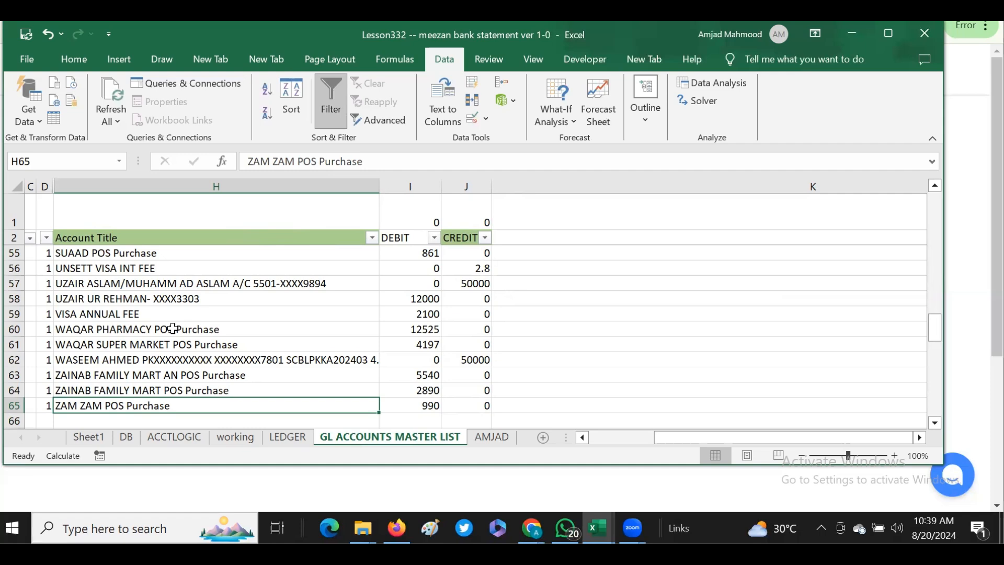
pyautogui.moveTo(99, 329); pyautogui.dragTo(97, 342)
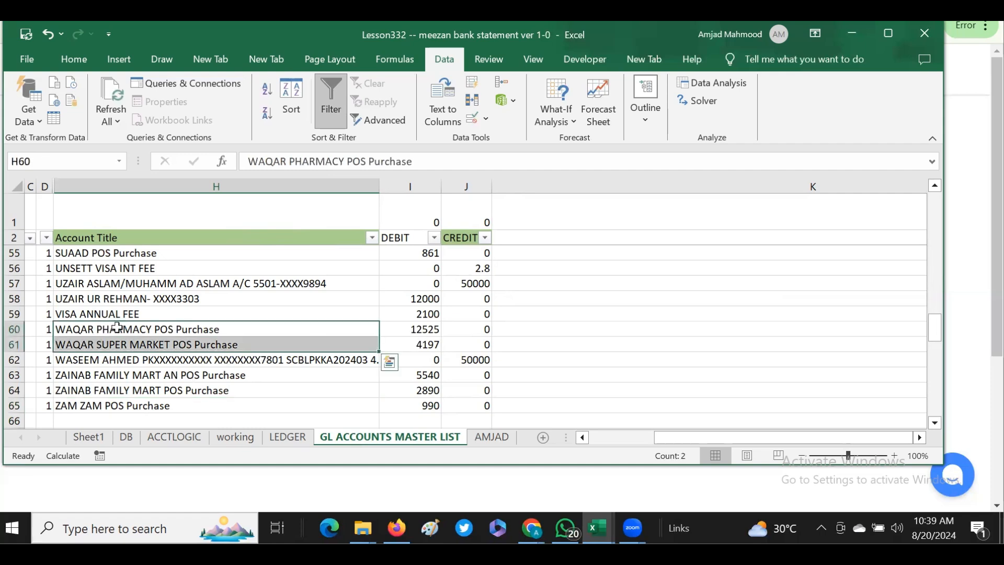
pyautogui.click(116, 328)
pyautogui.click(79, 346)
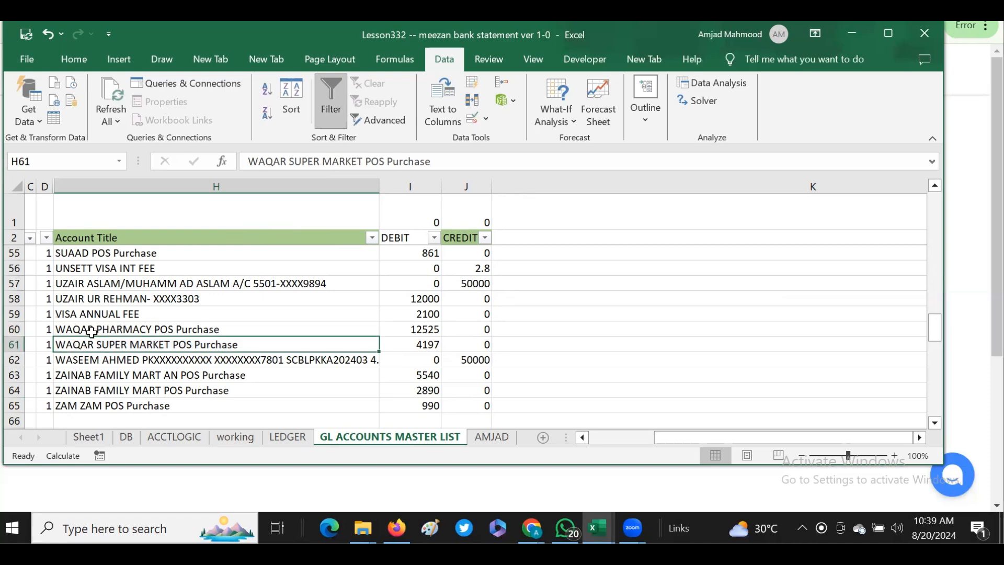
pyautogui.click(107, 331)
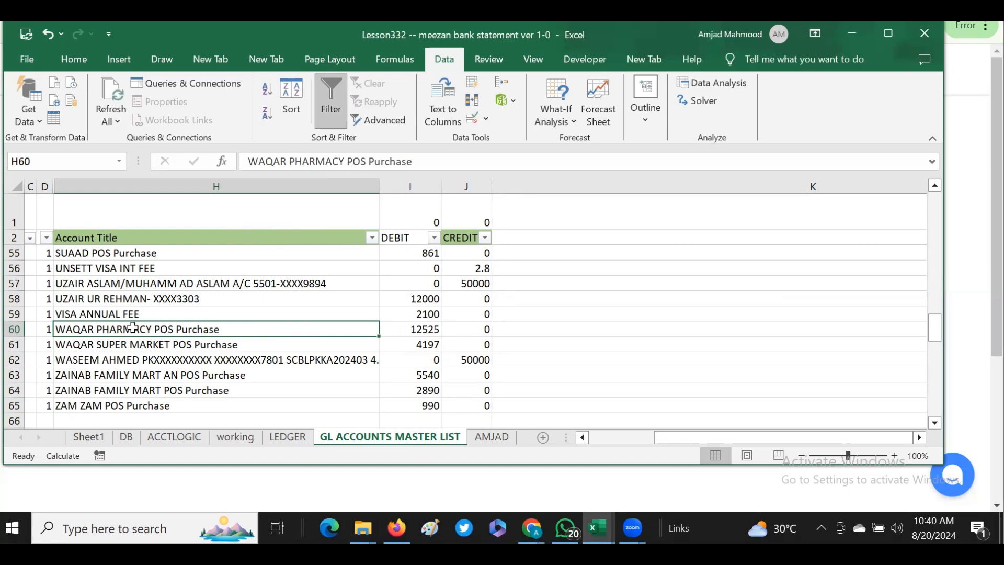
pyautogui.moveTo(422, 330); pyautogui.dragTo(417, 342)
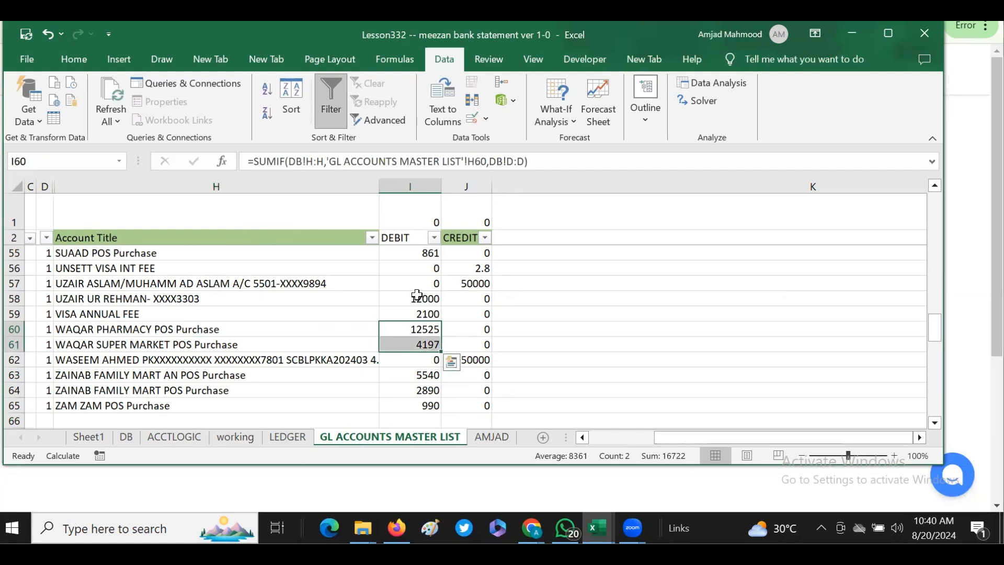
pyautogui.moveTo(108, 375); pyautogui.dragTo(106, 391)
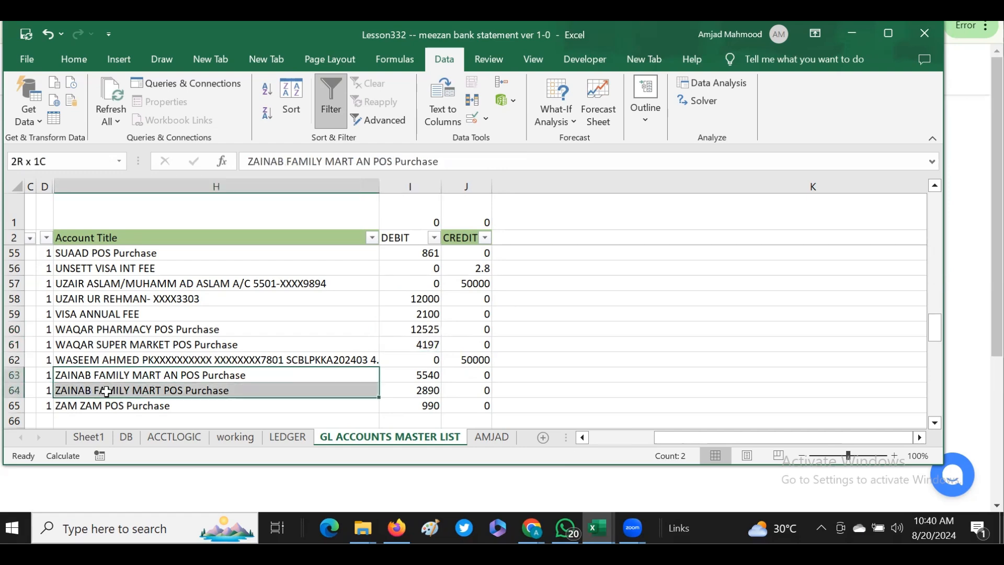
pyautogui.moveTo(106, 391); pyautogui.dragTo(107, 391)
pyautogui.click(577, 433)
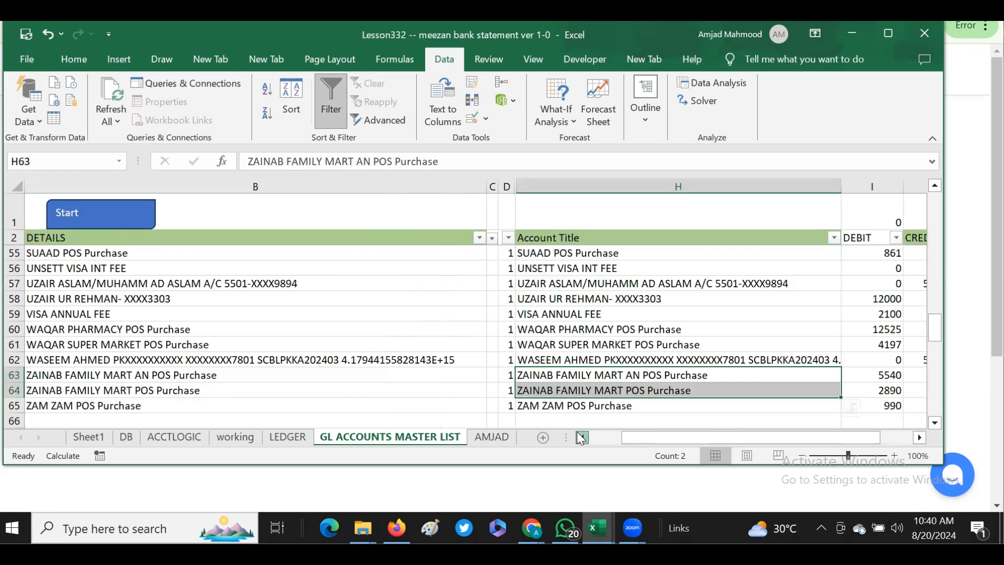
pyautogui.click(577, 433)
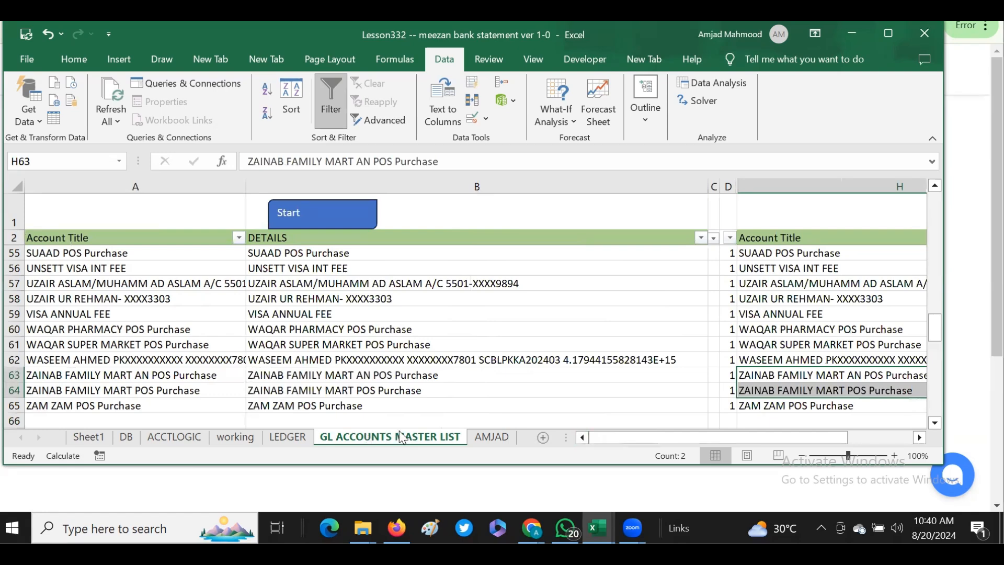
# - Clear the ACCT filter on the ACCTLOGIC sheet and open the DB sheet
pyautogui.click(175, 434)
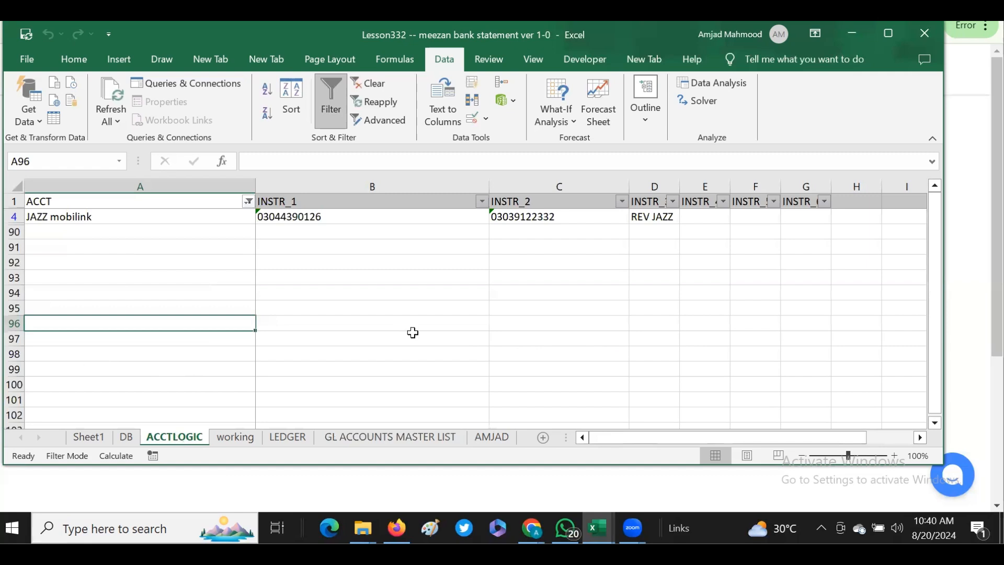
pyautogui.click(249, 201)
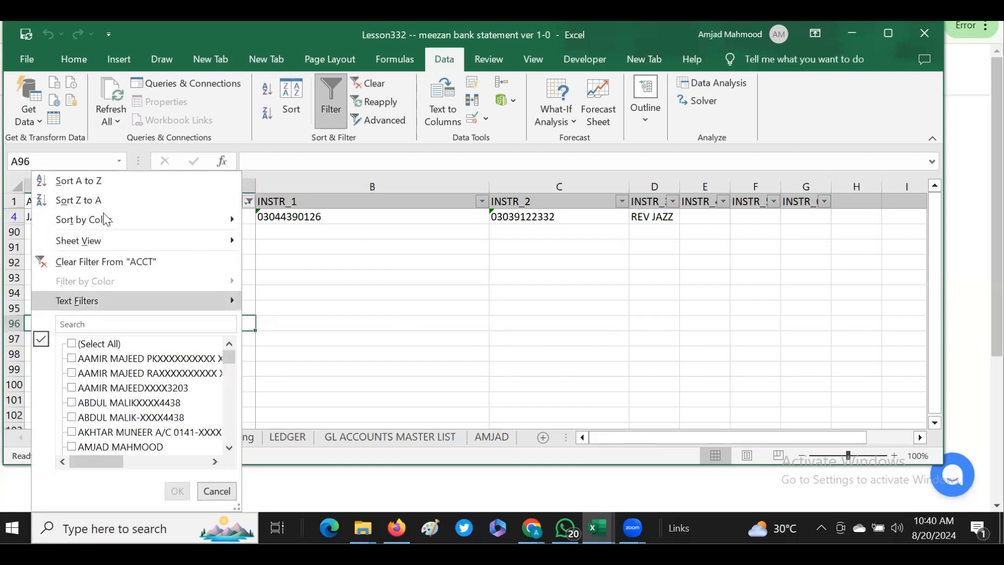
pyautogui.click(109, 262)
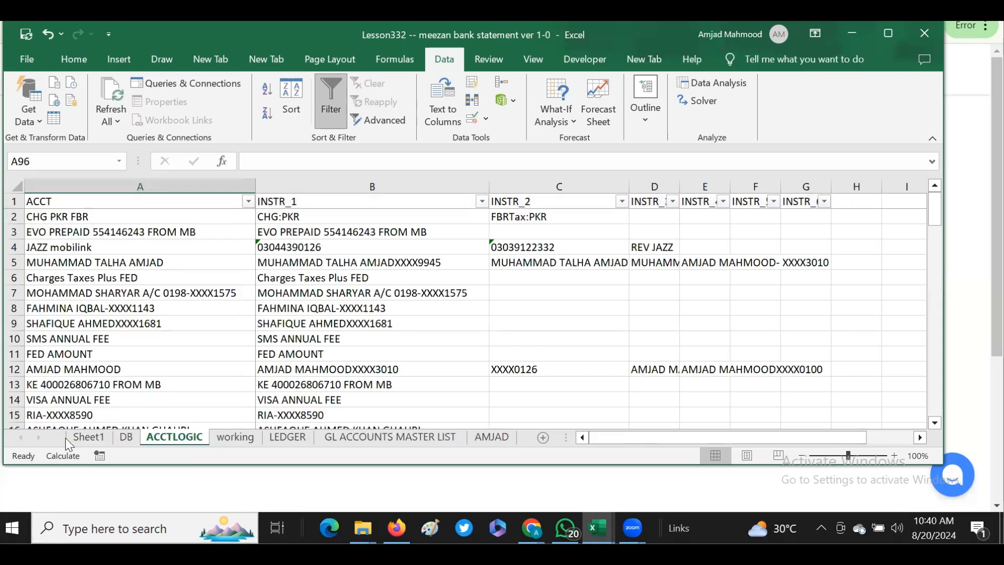
pyautogui.click(133, 440)
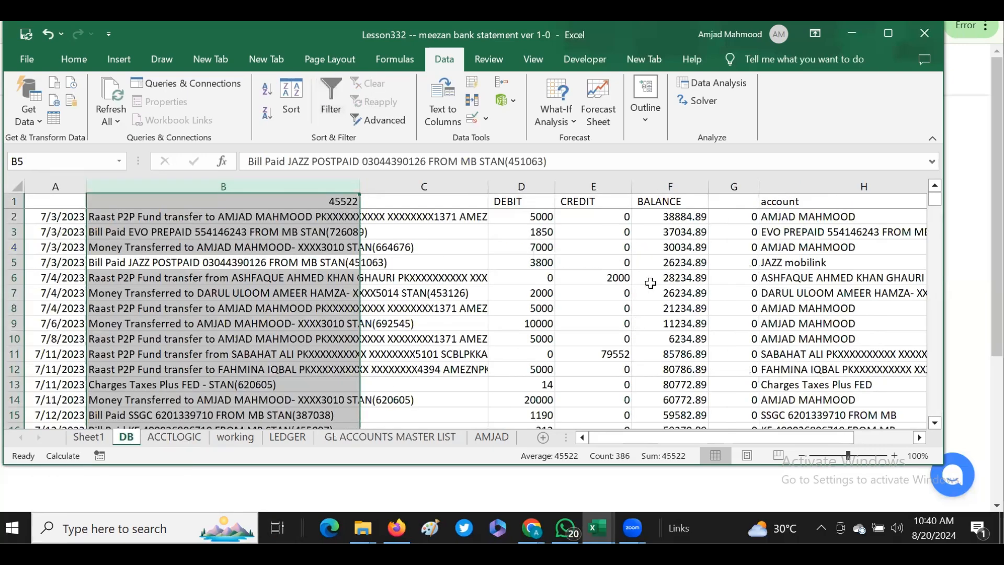
# - Examine the account titles assigned in column H to the first DB transactions, starting from the JAZZ POSTPAID bill in row 5
pyautogui.click(167, 264)
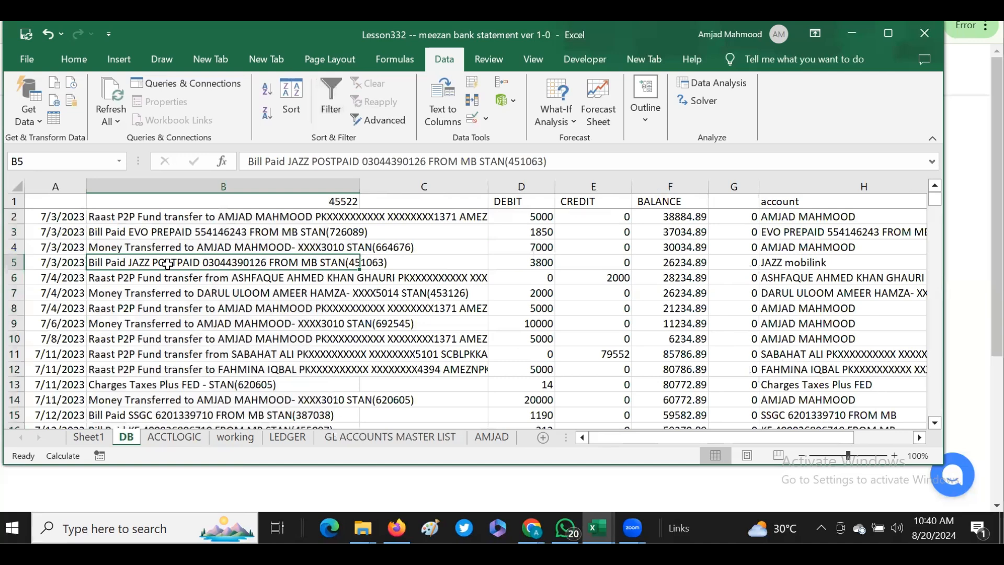
pyautogui.press('Right')
pyautogui.press('Right')
pyautogui.press('Right')
pyautogui.press('Right')
pyautogui.press('Right')
pyautogui.press('Right')
pyautogui.press('Right')
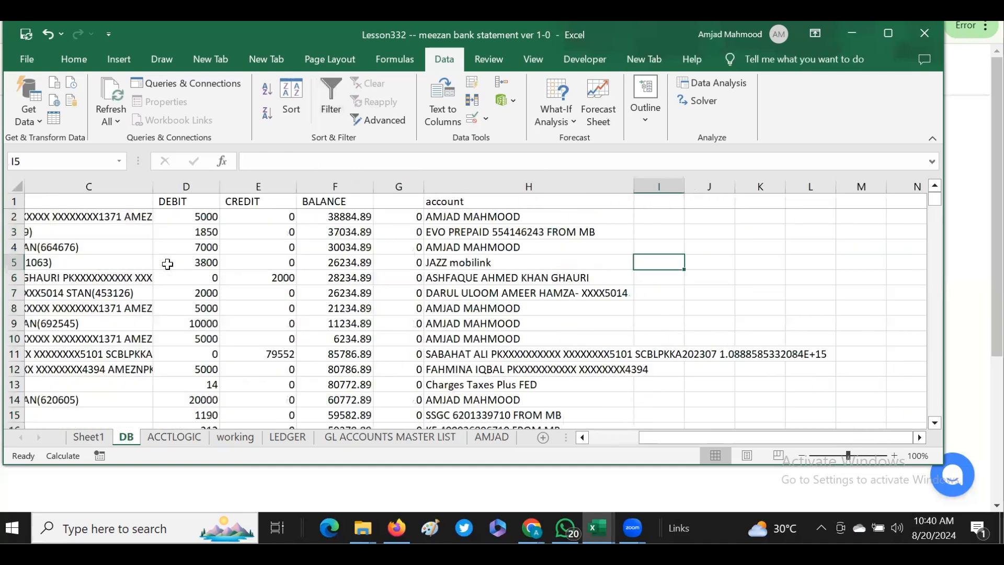
pyautogui.press('Left')
pyautogui.press('Down')
pyautogui.press('Down')
pyautogui.press('Down')
pyautogui.press('Down')
pyautogui.press('Down')
pyautogui.press('Down')
pyautogui.press('Down')
pyautogui.press('Down')
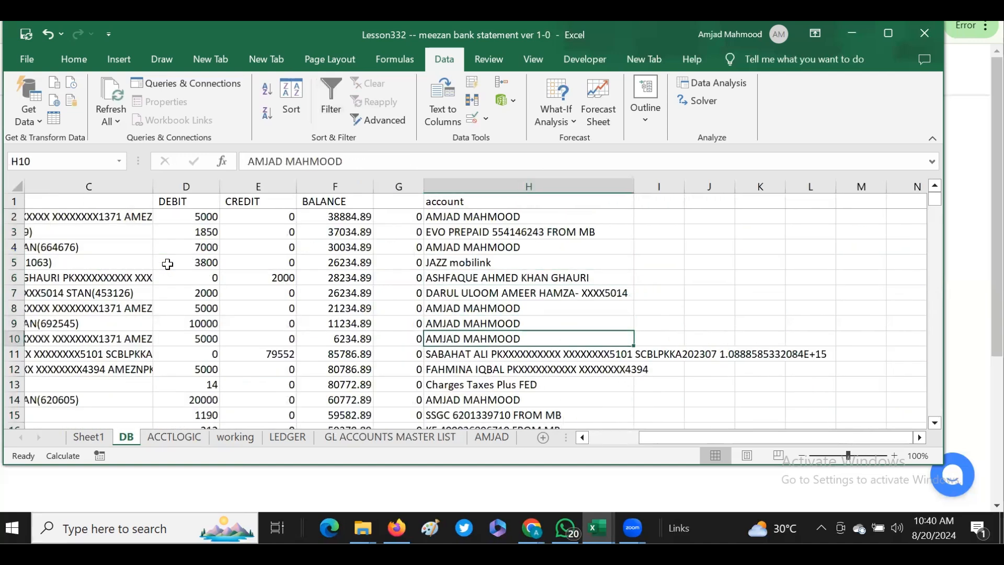
pyautogui.press('Down')
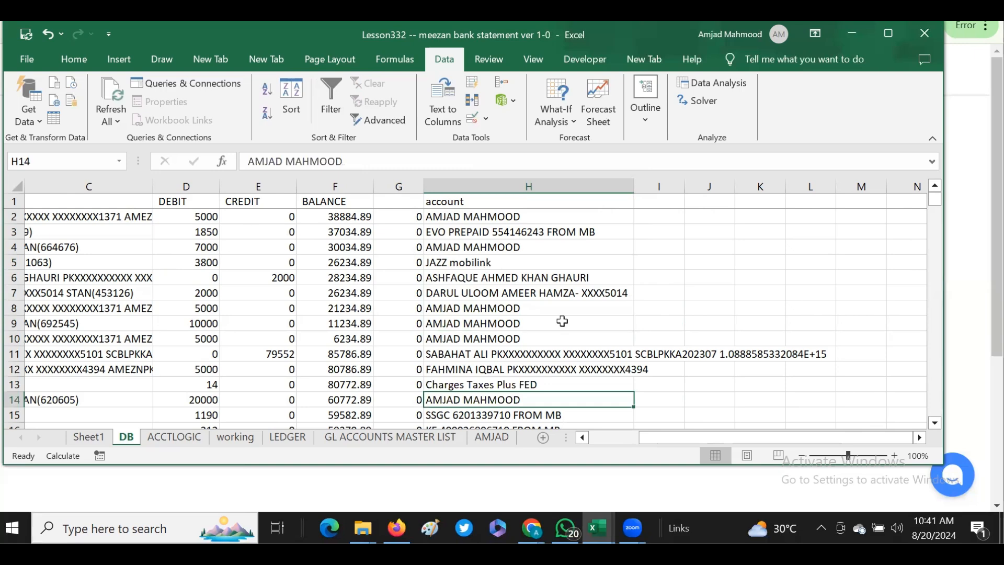
# - Check the account titles further down column H of the DB sheet, including rows 35 to 40 and the JAZZ mobilink entry in row 36
pyautogui.click(464, 358)
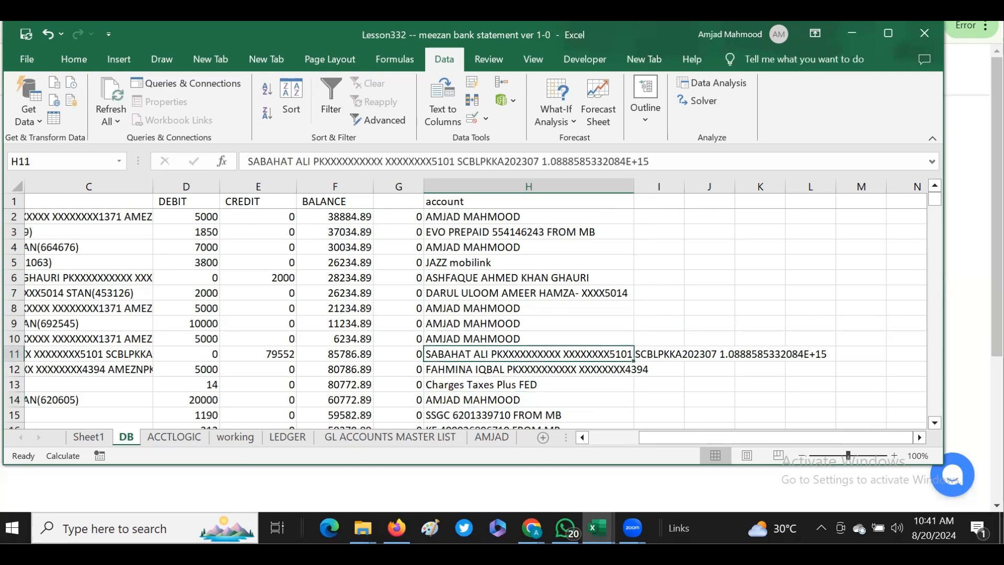
pyautogui.click(936, 413)
pyautogui.click(936, 414)
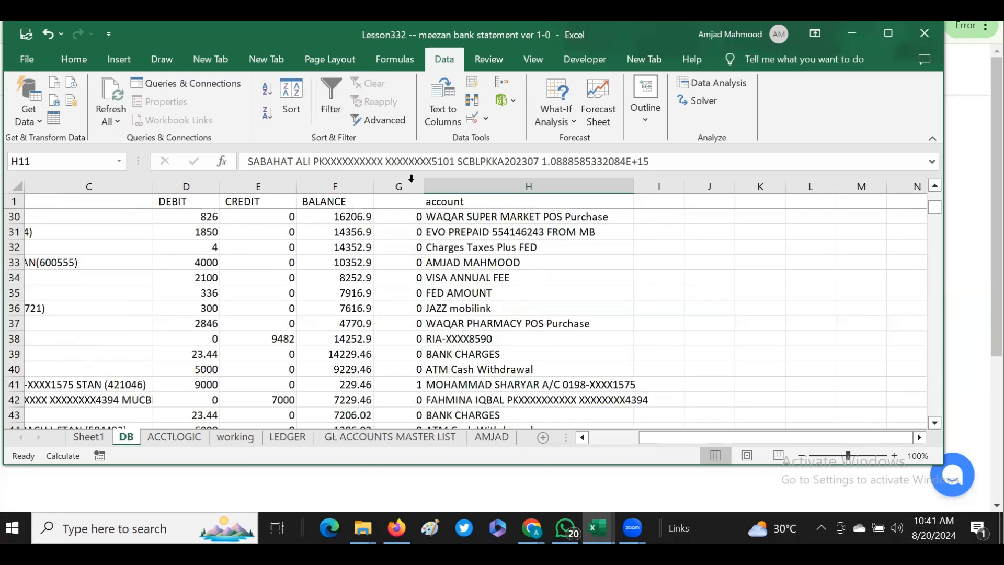
pyautogui.click(496, 291)
pyautogui.moveTo(497, 290); pyautogui.dragTo(487, 369)
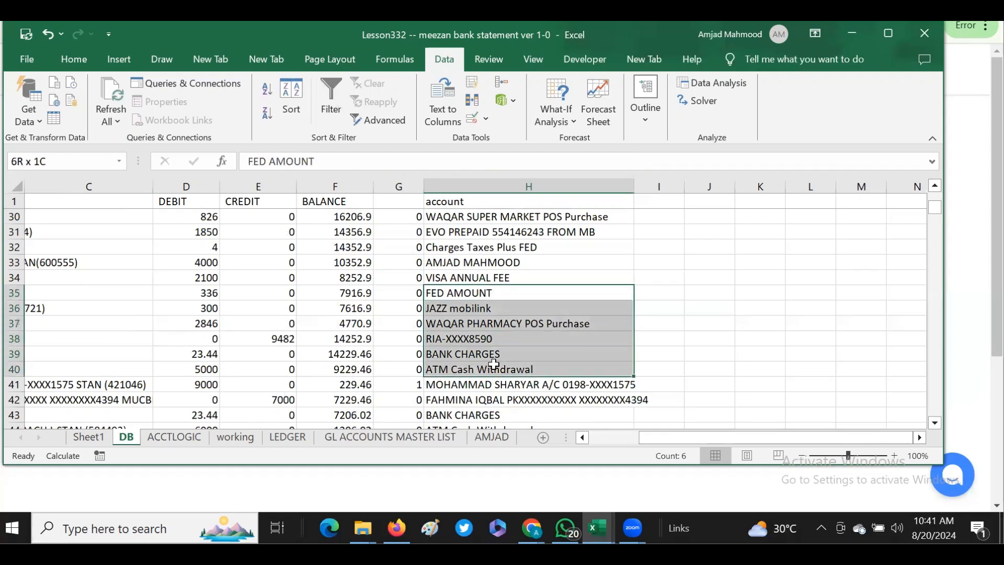
pyautogui.click(485, 303)
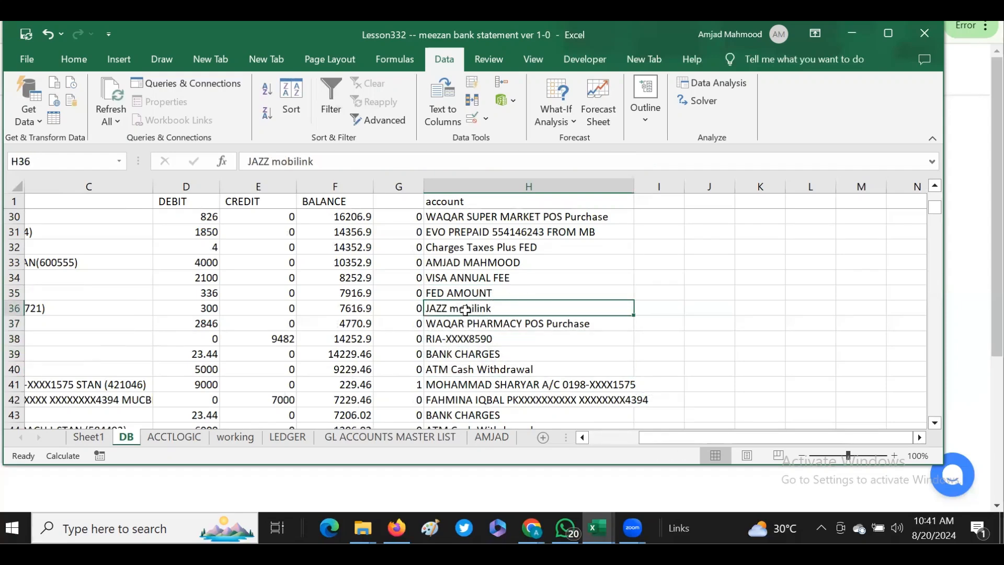